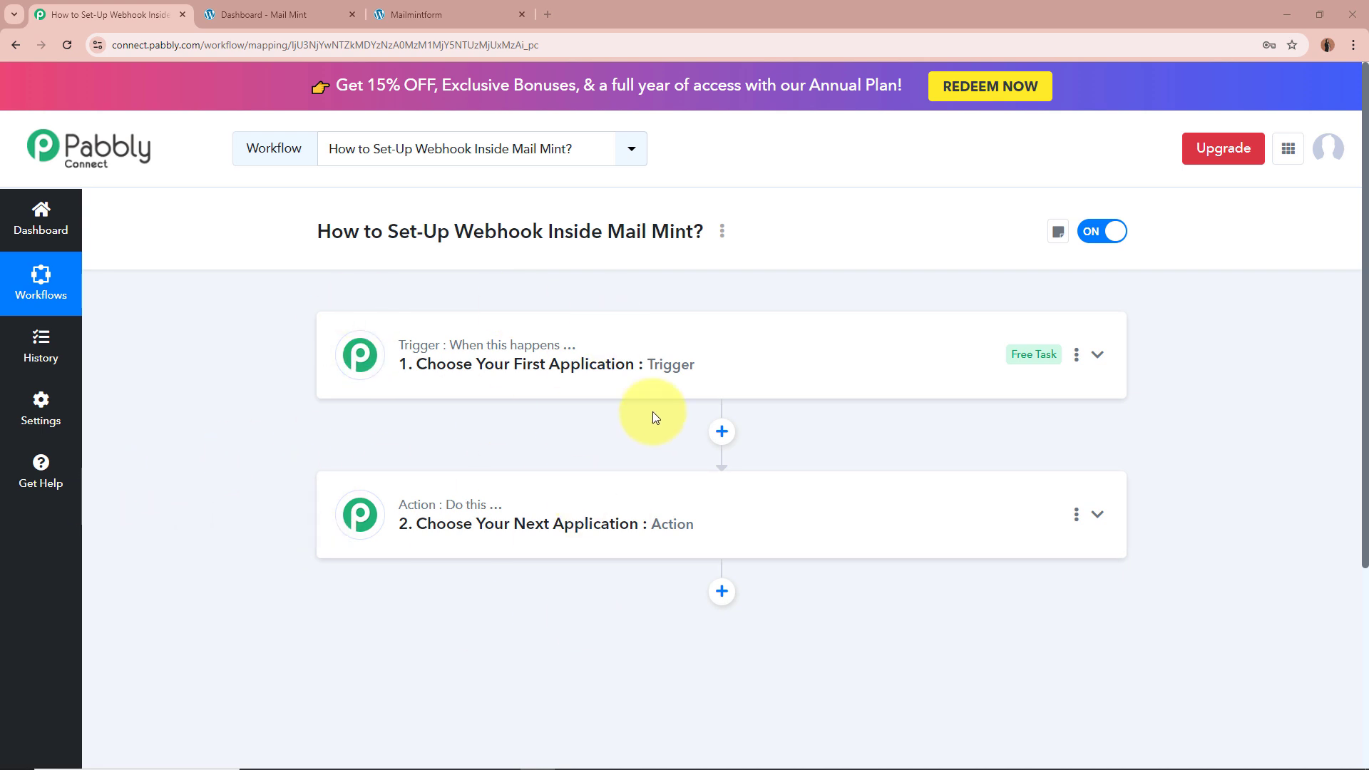
Step: Choose Mail Mint as the workflow's trigger app
click(901, 373)
click(742, 455)
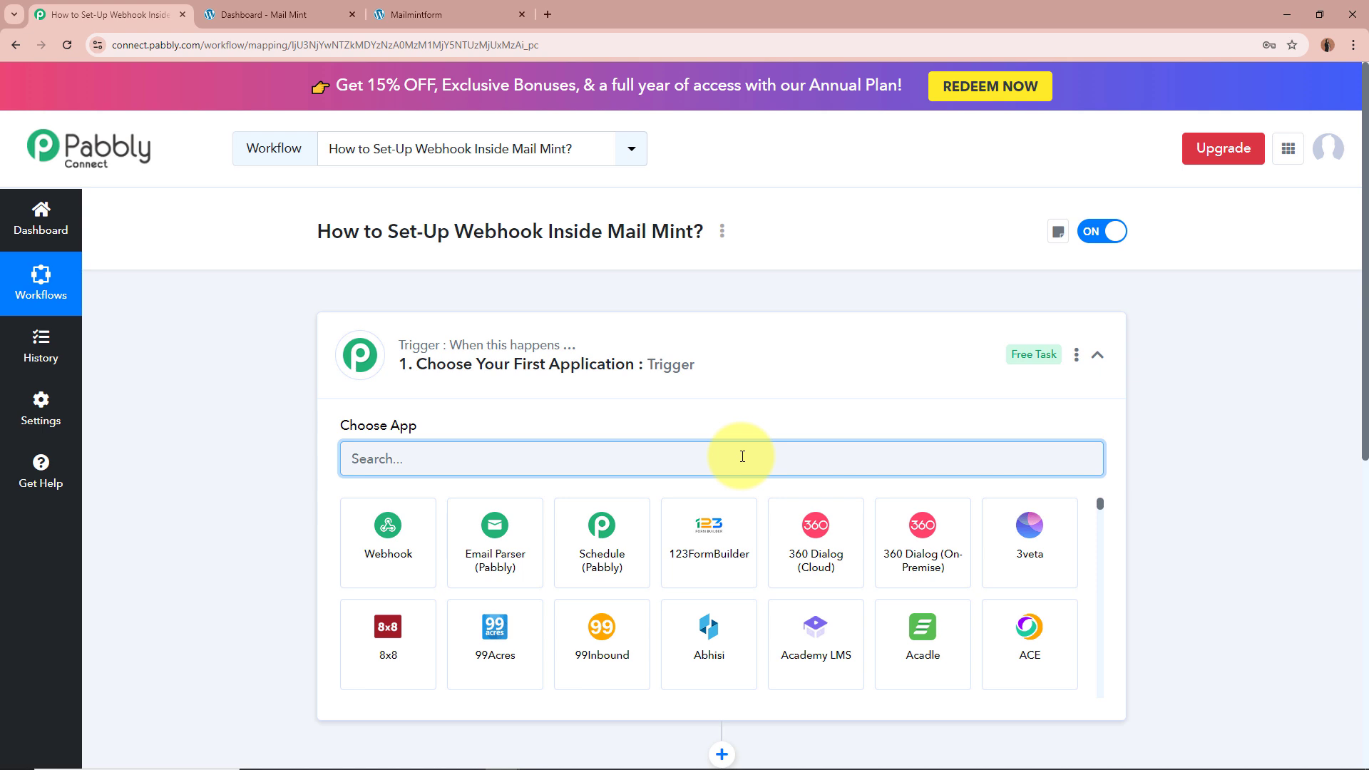
text(M)
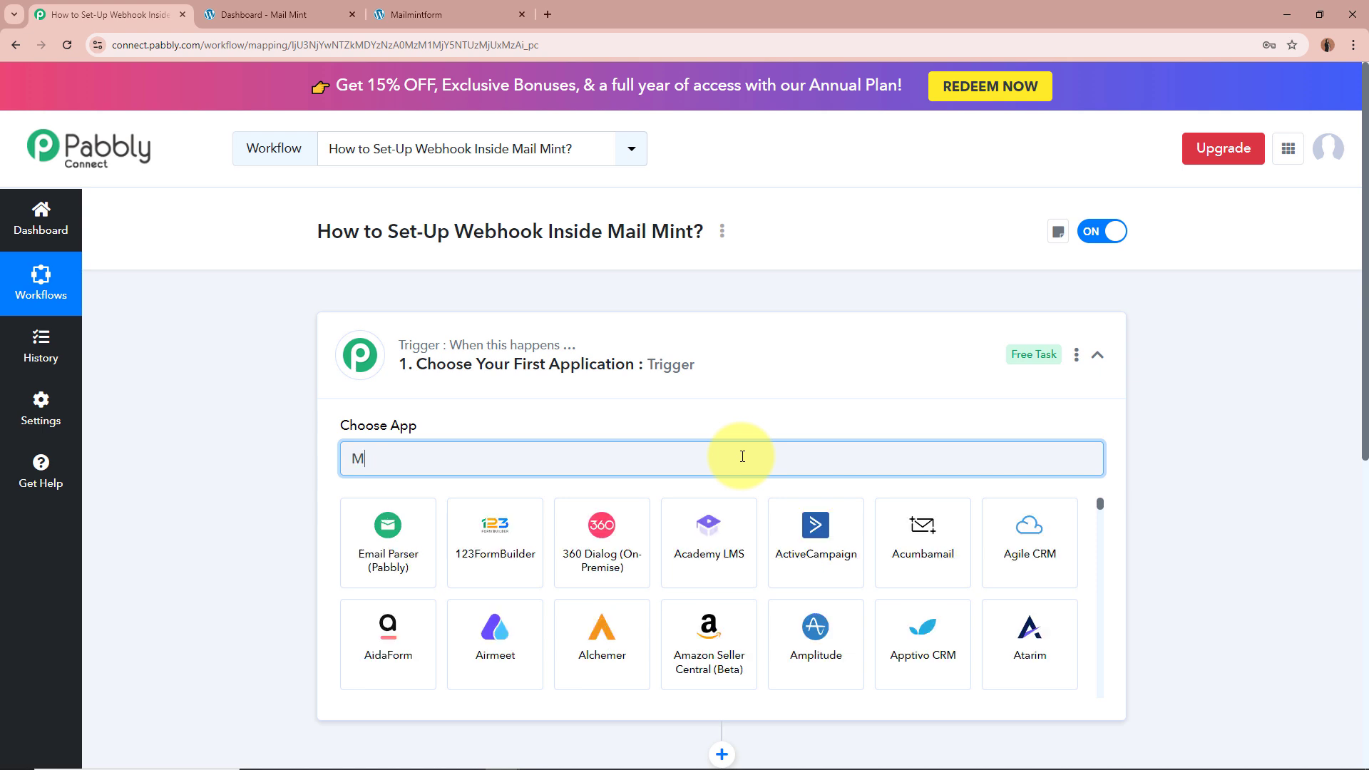
text(ail Mint)
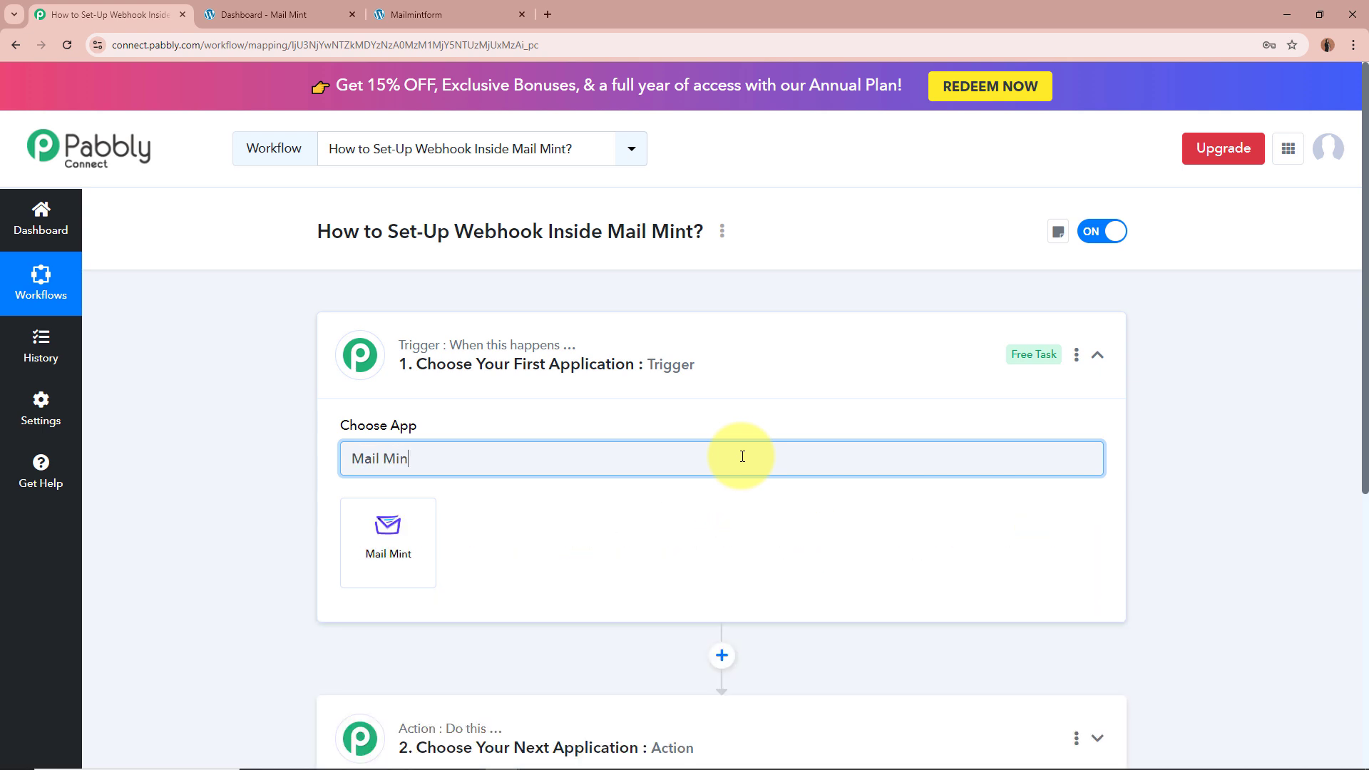
click(431, 530)
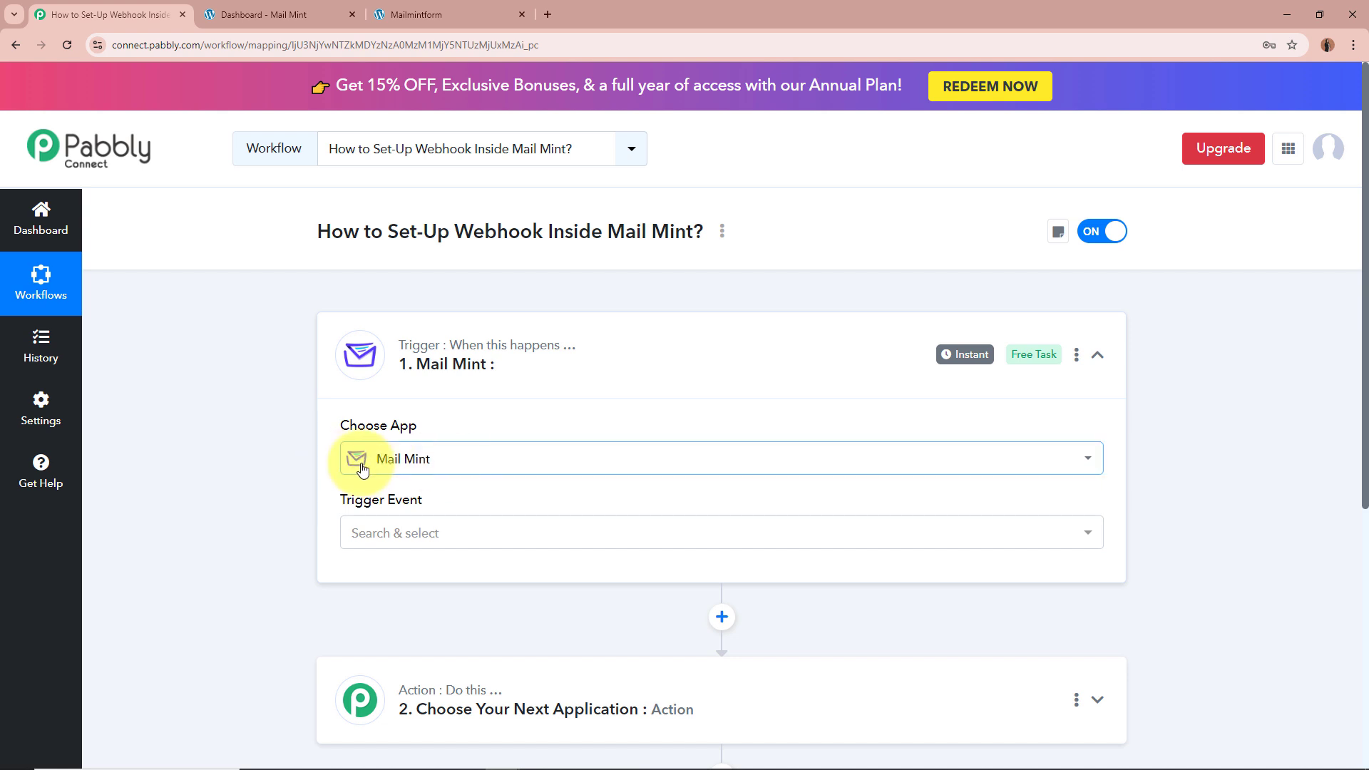
Step: Set the trigger event to Configure Webhooks and review the generated setup steps
click(462, 529)
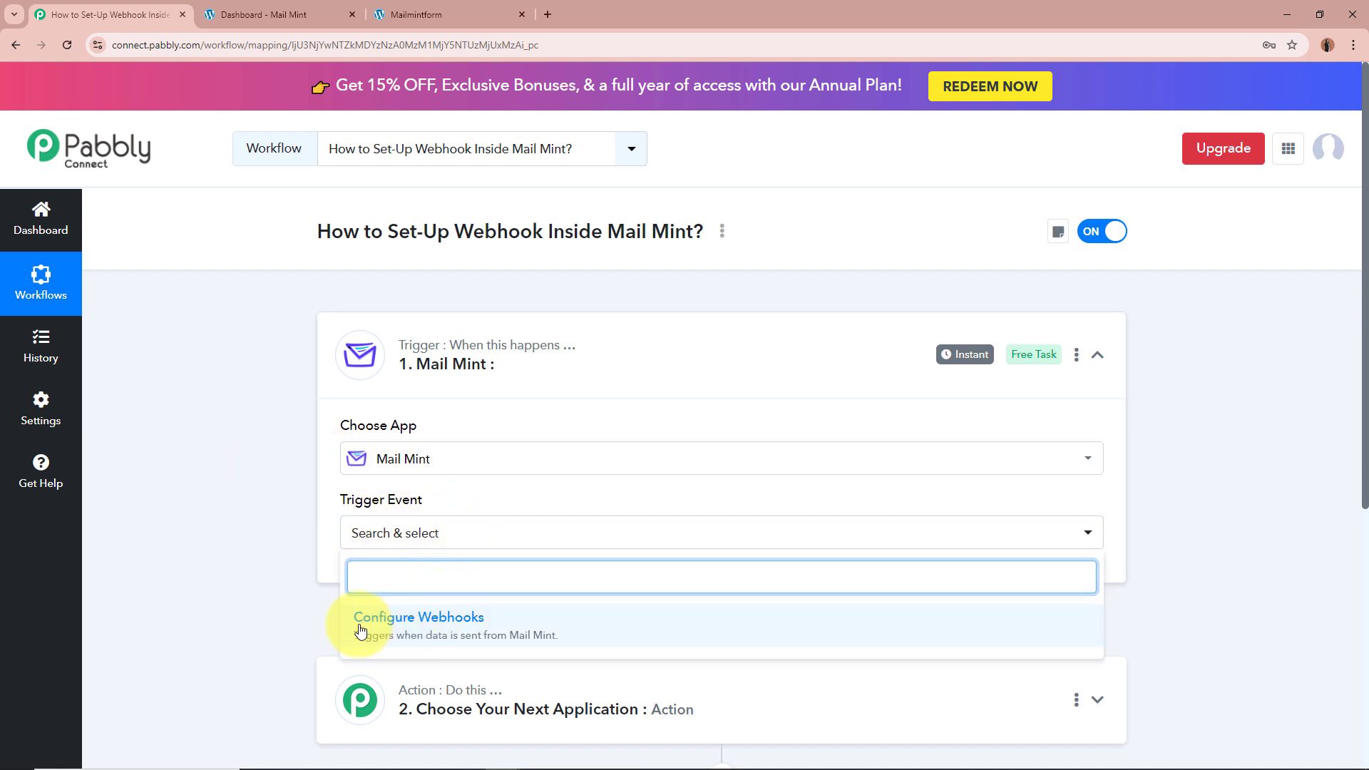
click(489, 626)
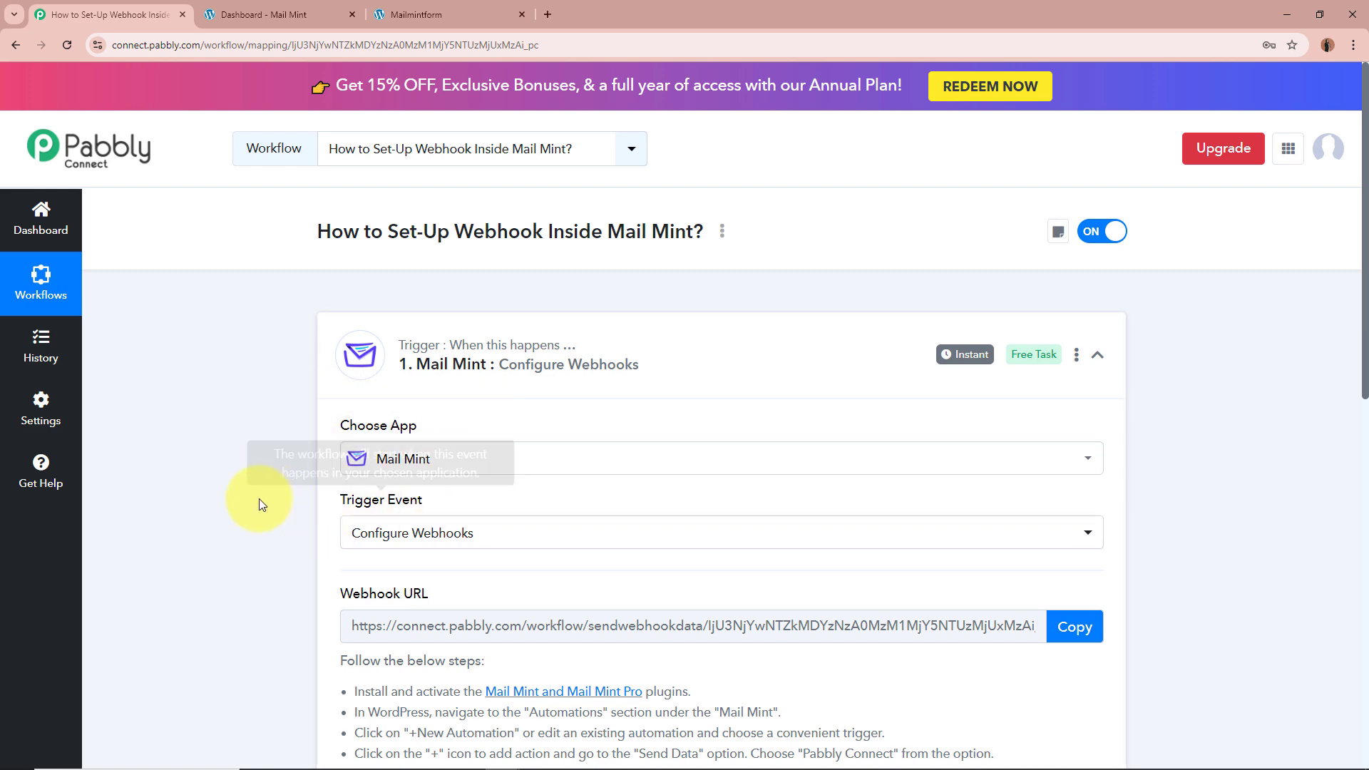
scroll(257, 499, down, 3)
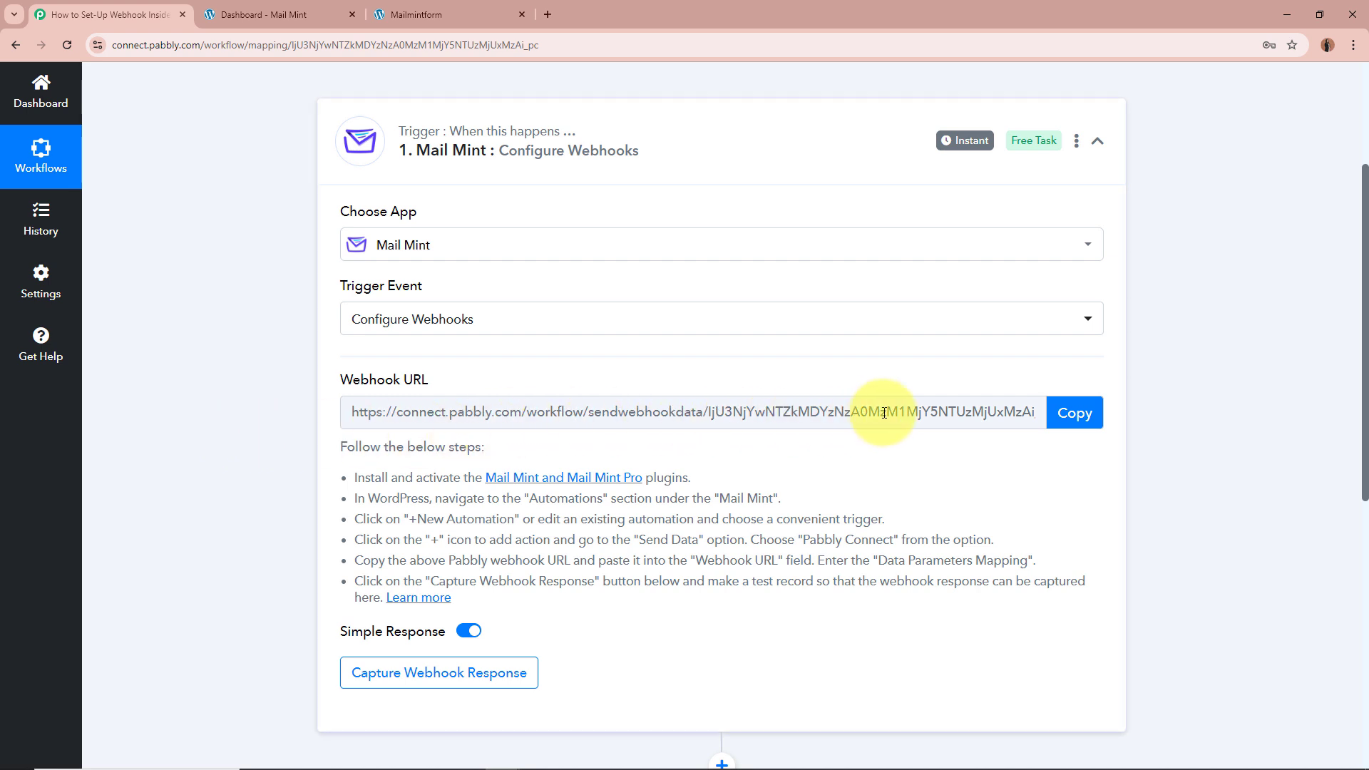
drag(342, 442, 552, 611)
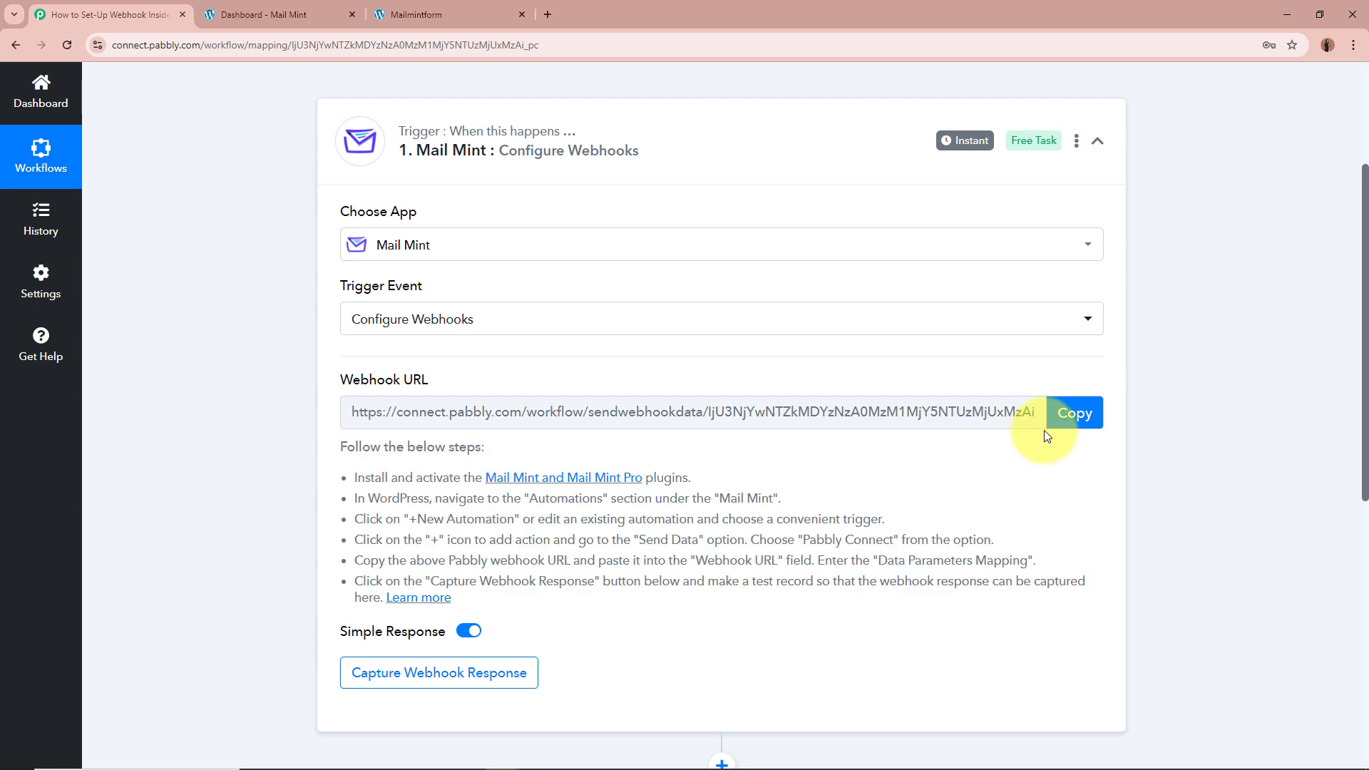
Step: Copy the Mail Mint webhook URL so the trigger starts waiting for a response
click(1075, 413)
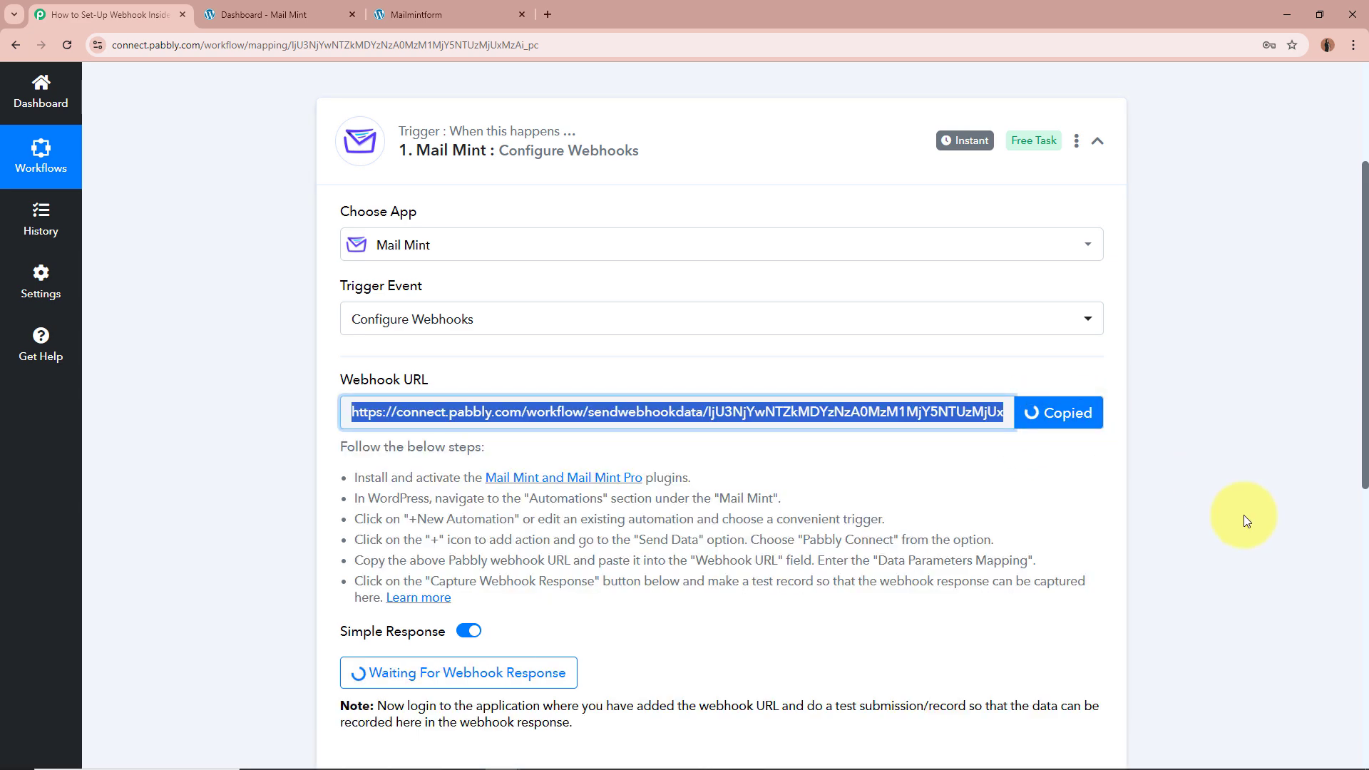
scroll(1243, 514, up, 3)
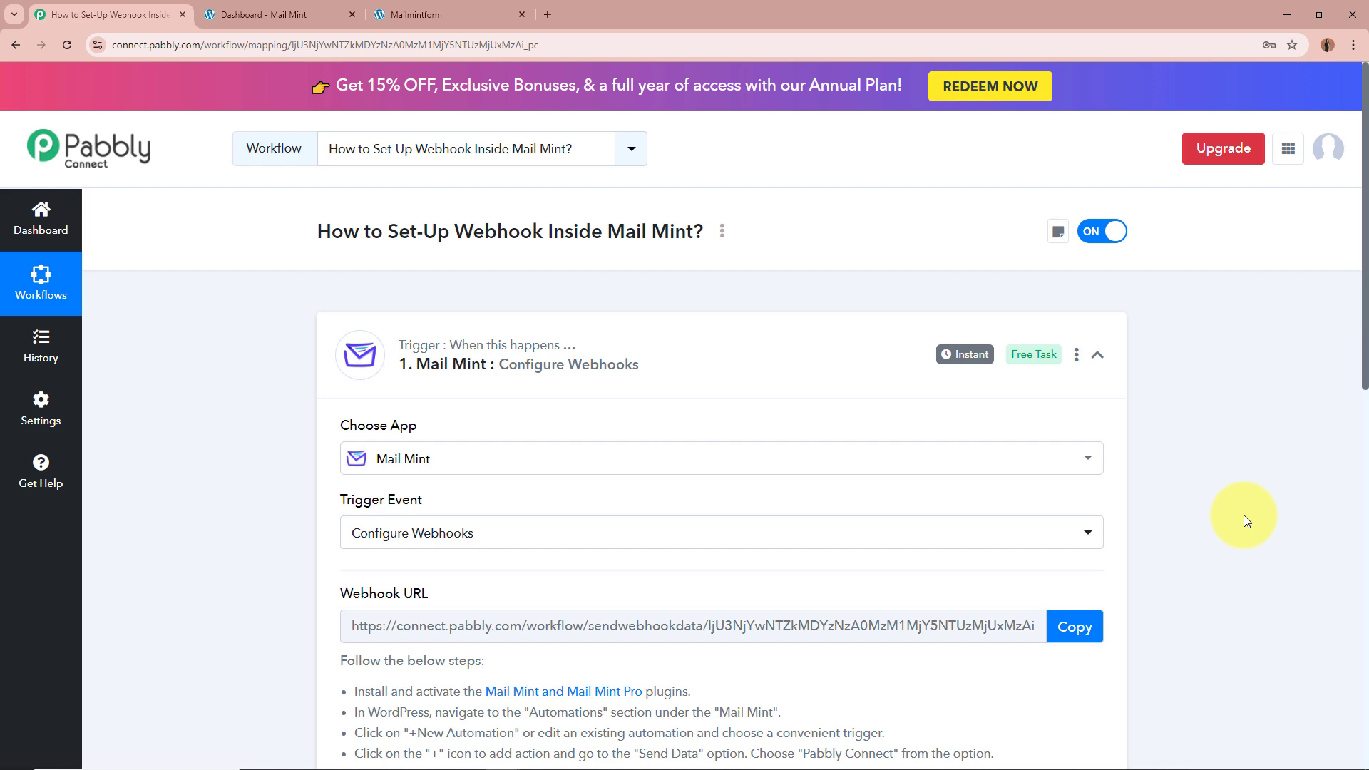
scroll(1243, 515, down, 3)
Step: Read through each listed webhook setup step, from pasting the URL to capturing the response
drag(361, 481, 704, 479)
click(684, 479)
drag(356, 498, 760, 498)
drag(354, 519, 884, 517)
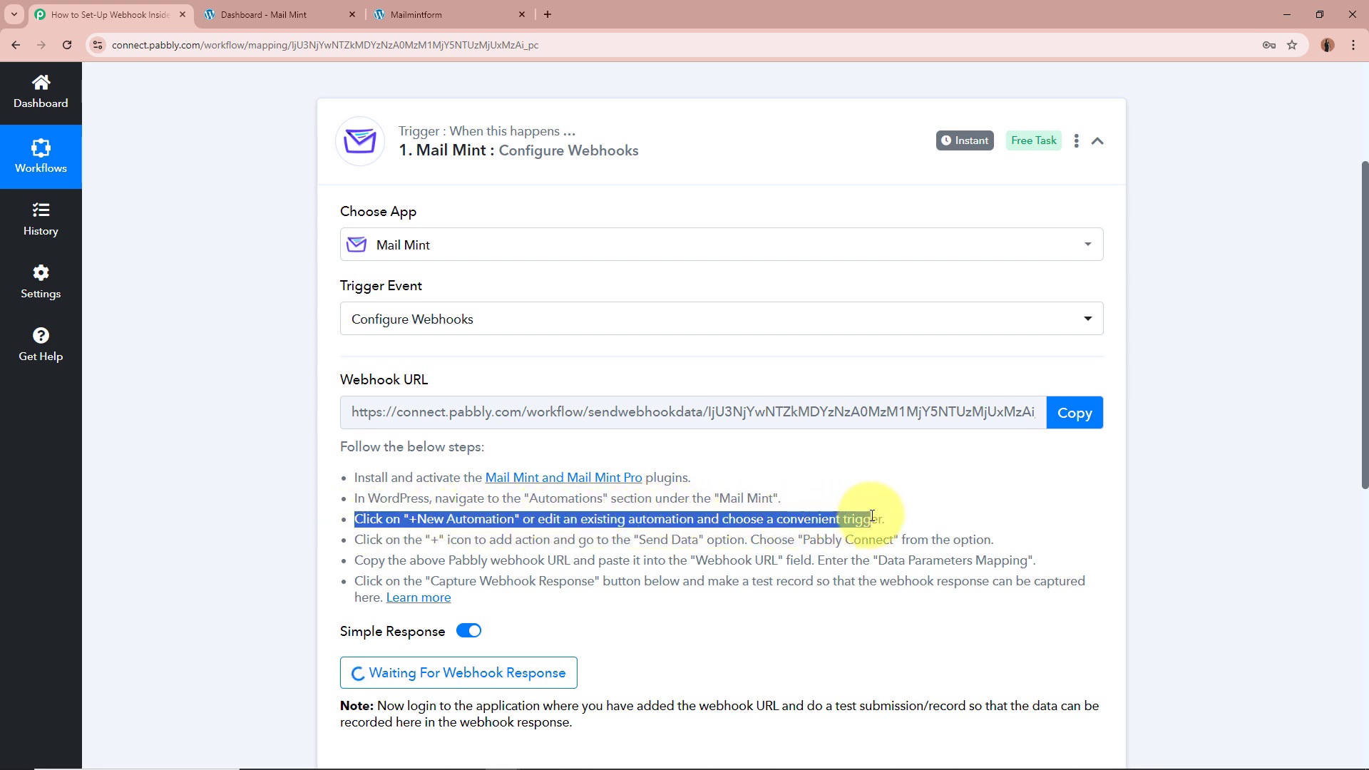
drag(355, 540, 983, 540)
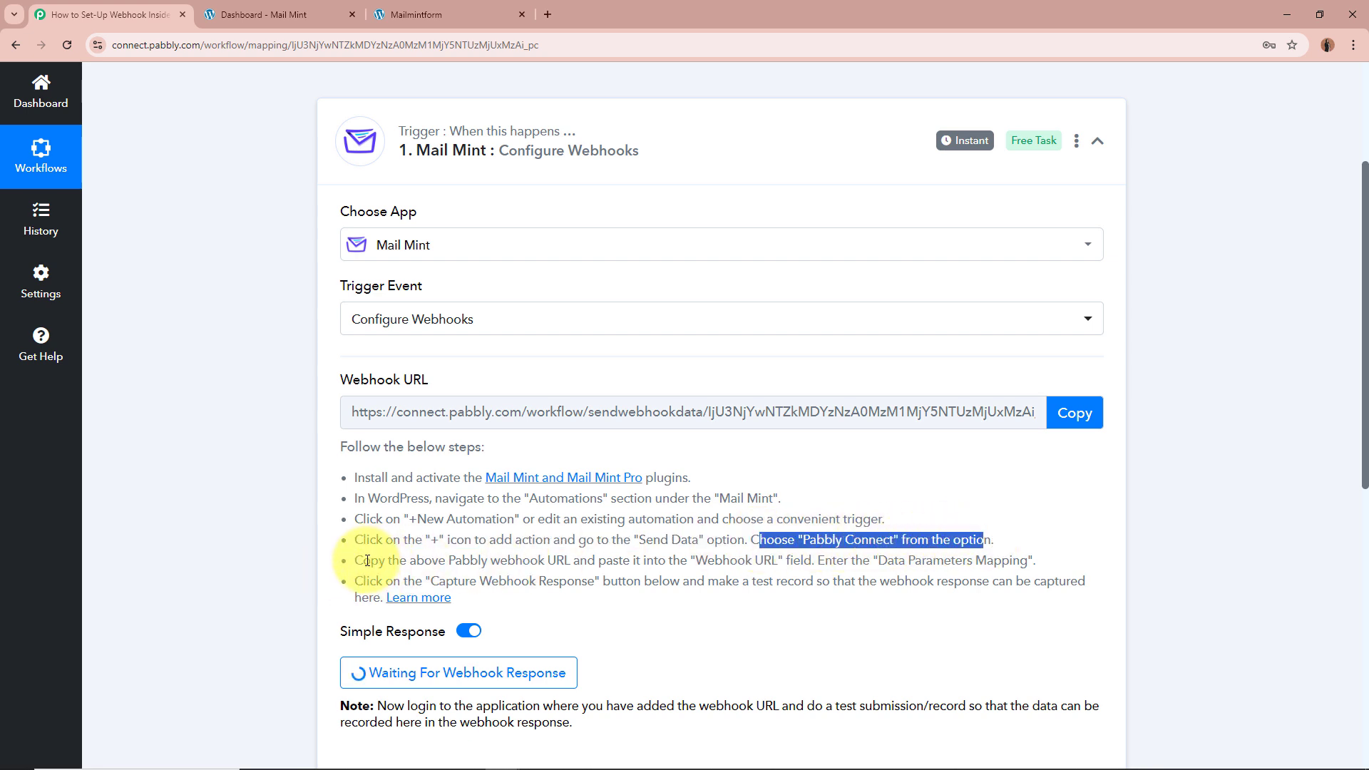
drag(362, 561, 1034, 561)
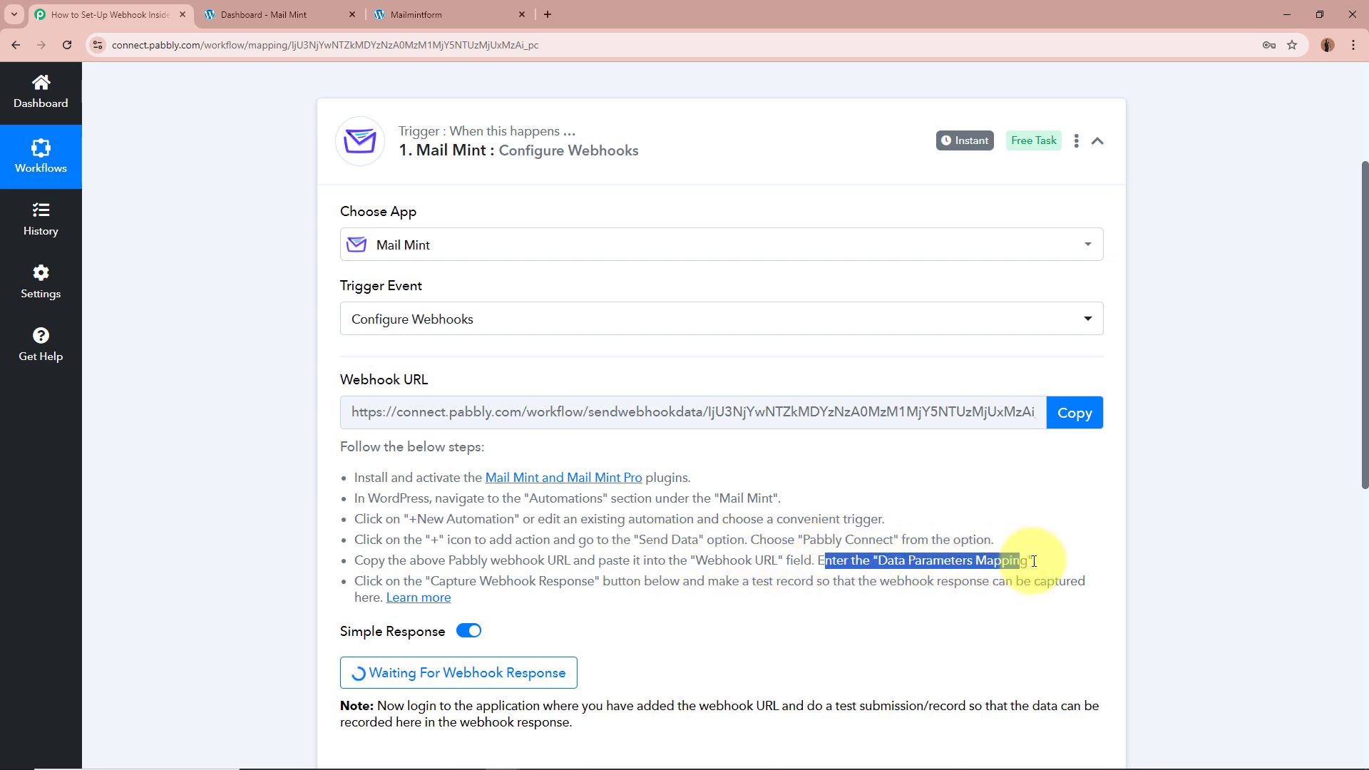
drag(368, 585, 1000, 579)
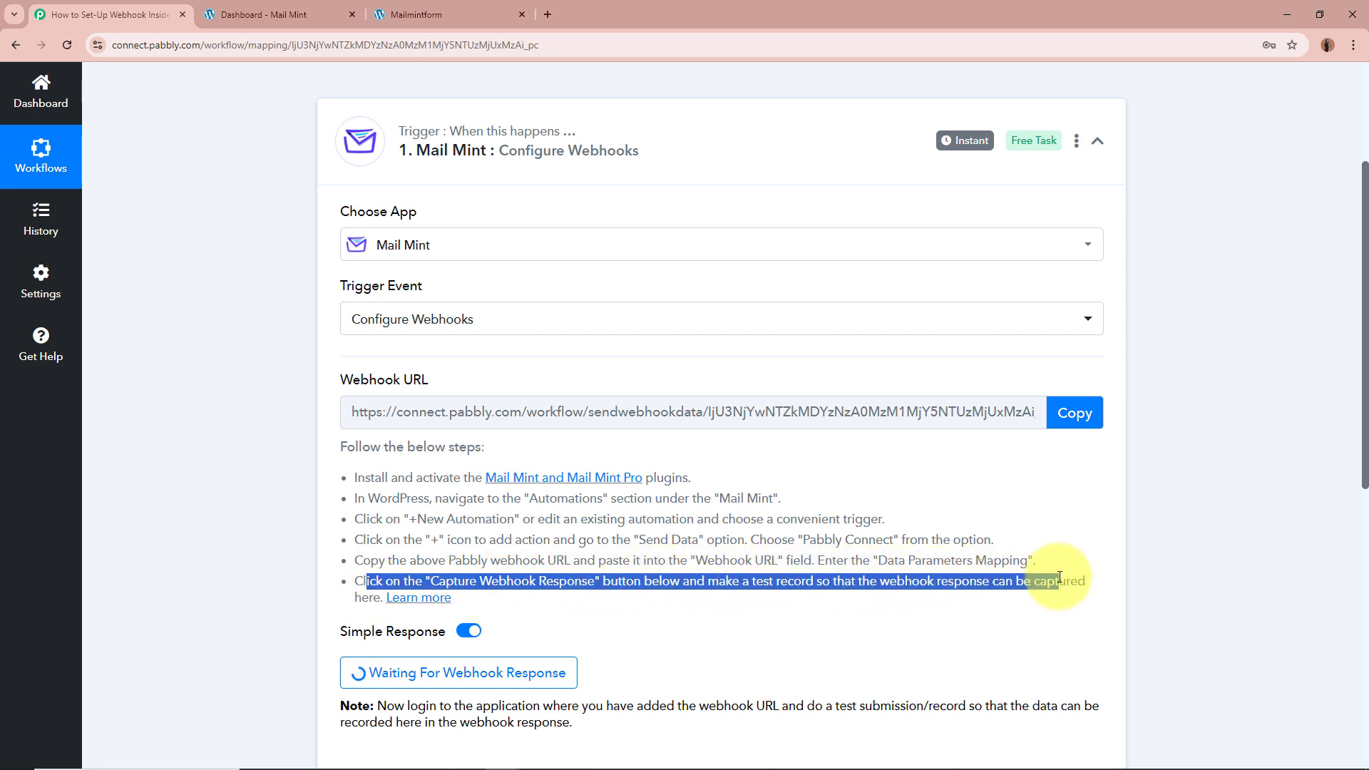
click(307, 519)
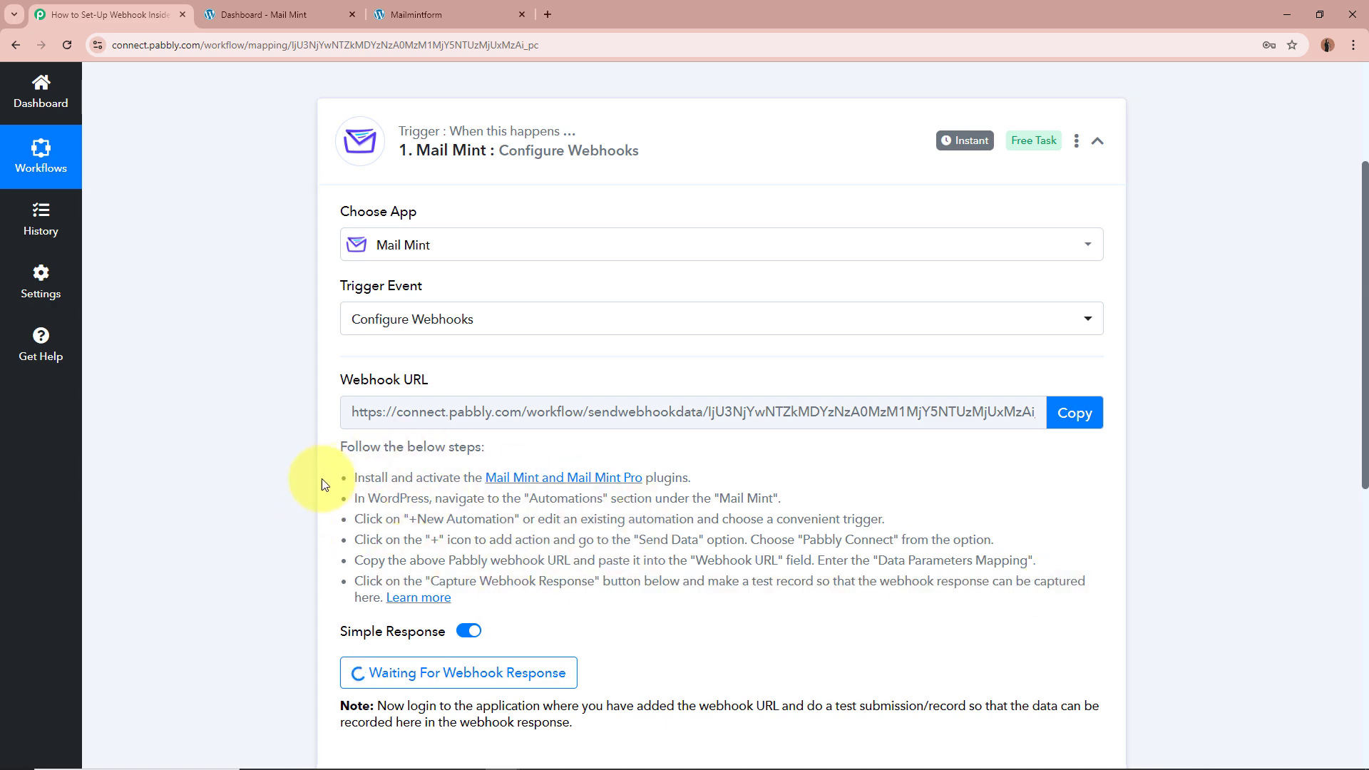
scroll(246, 485, up, 5)
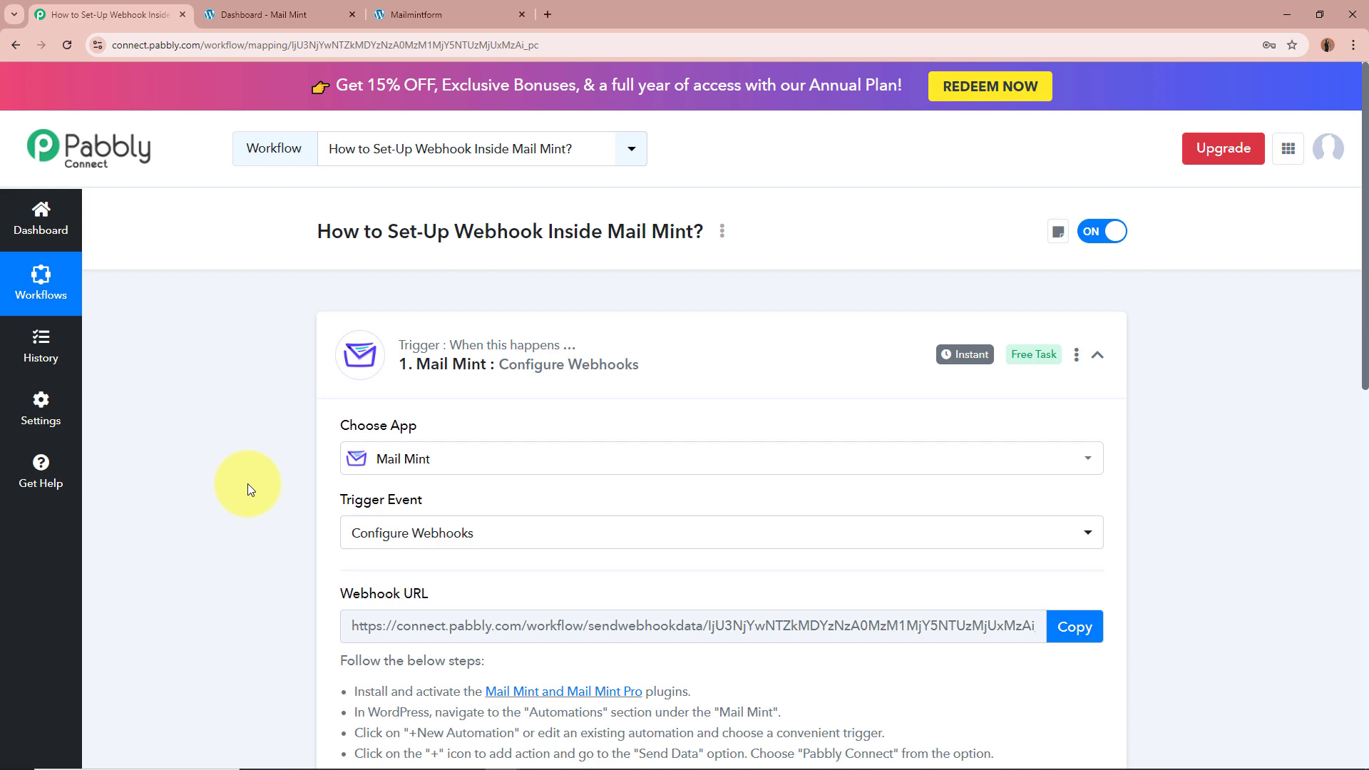
Step: In WordPress, check Installed Plugins for Mail Mint and Mail Mint Pro
click(264, 14)
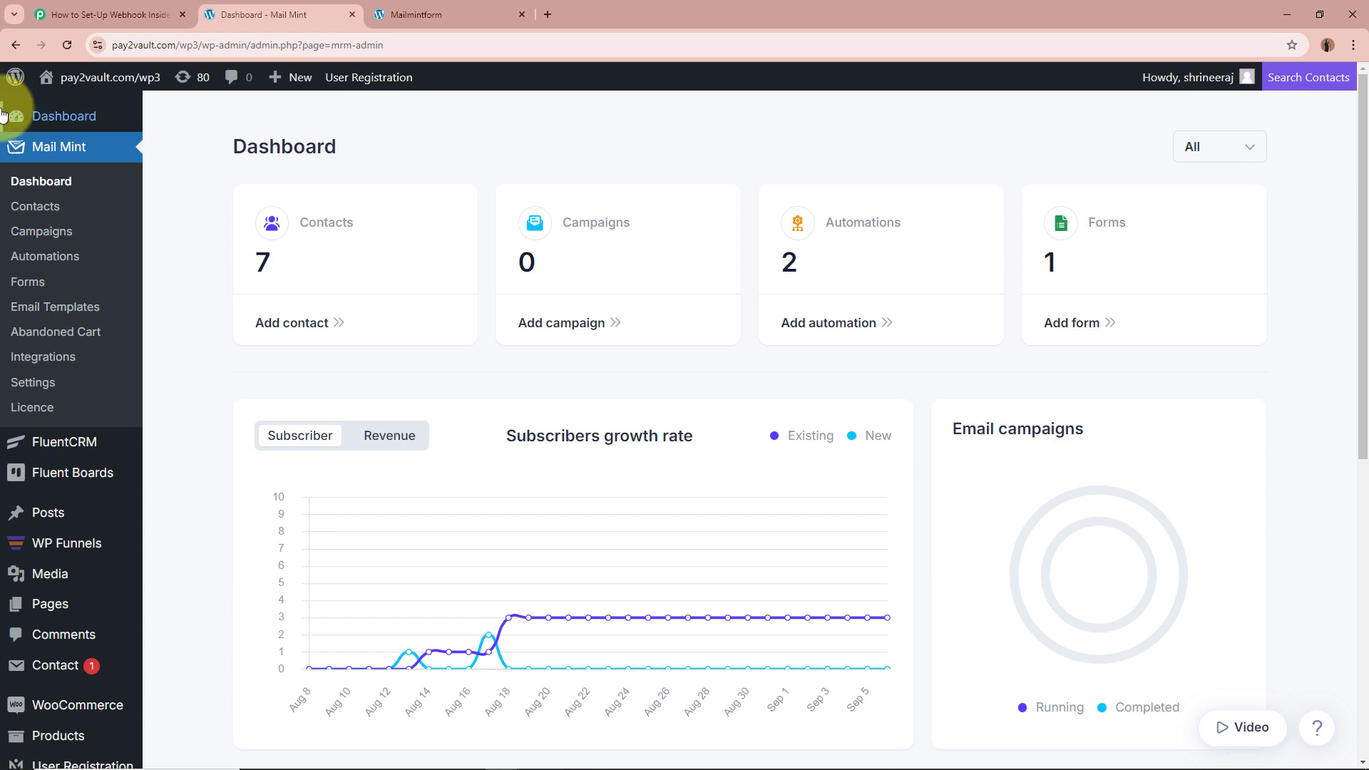
mouse_move(31, 663)
scroll(32, 663, down, 5)
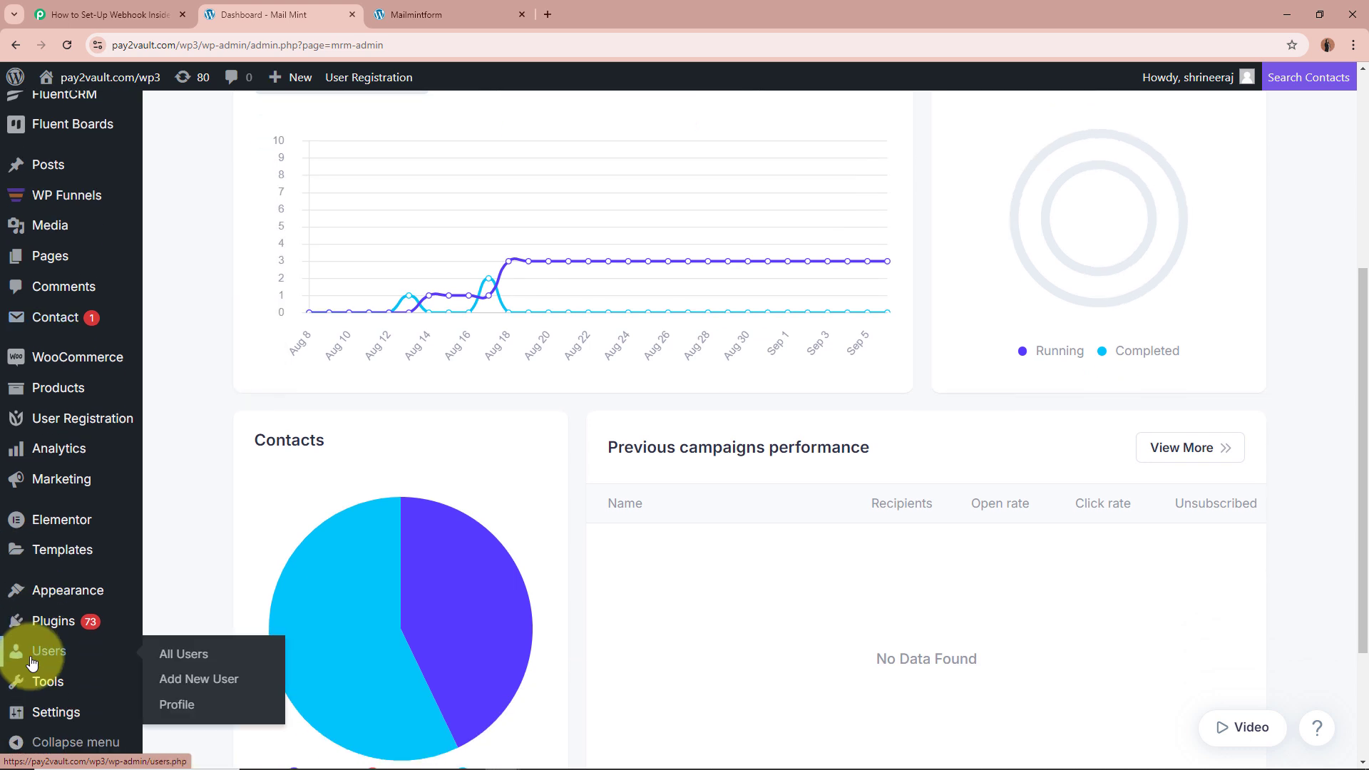
mouse_move(29, 631)
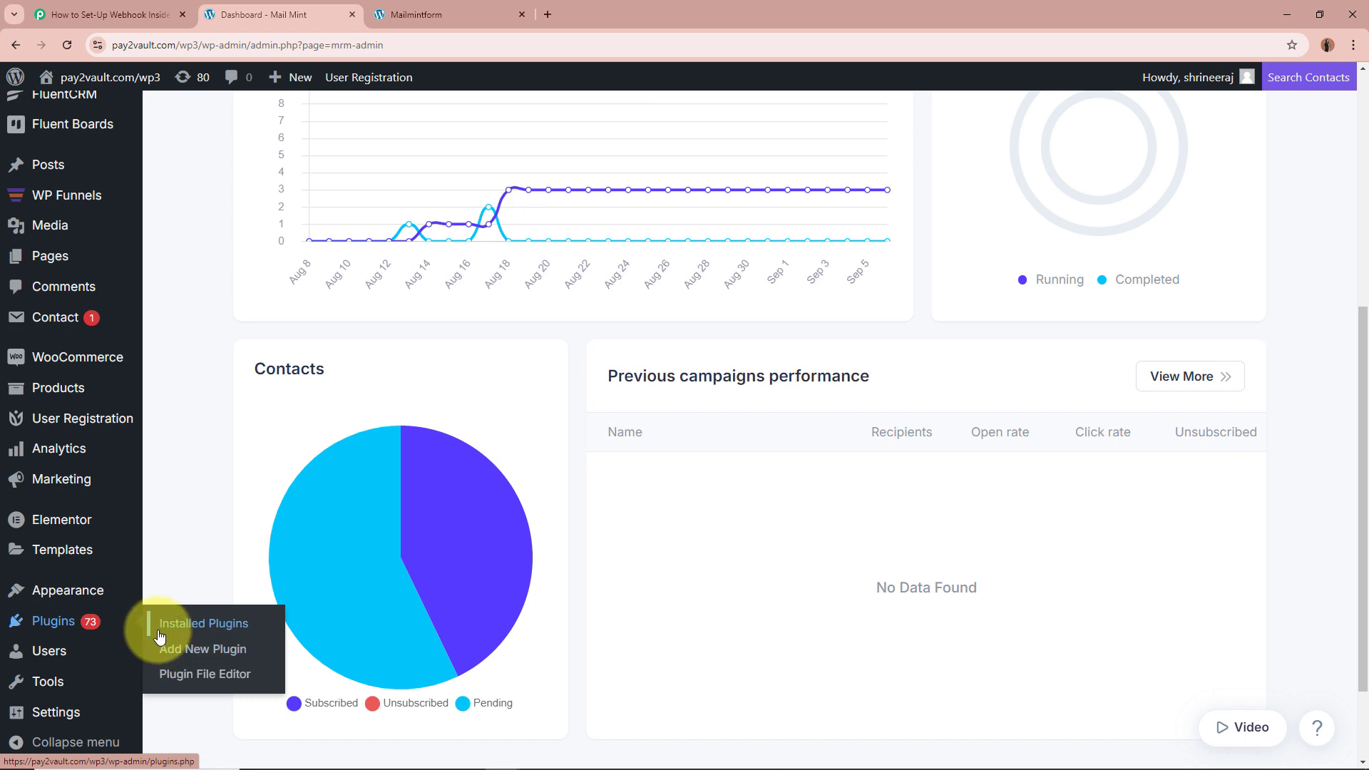
click(249, 630)
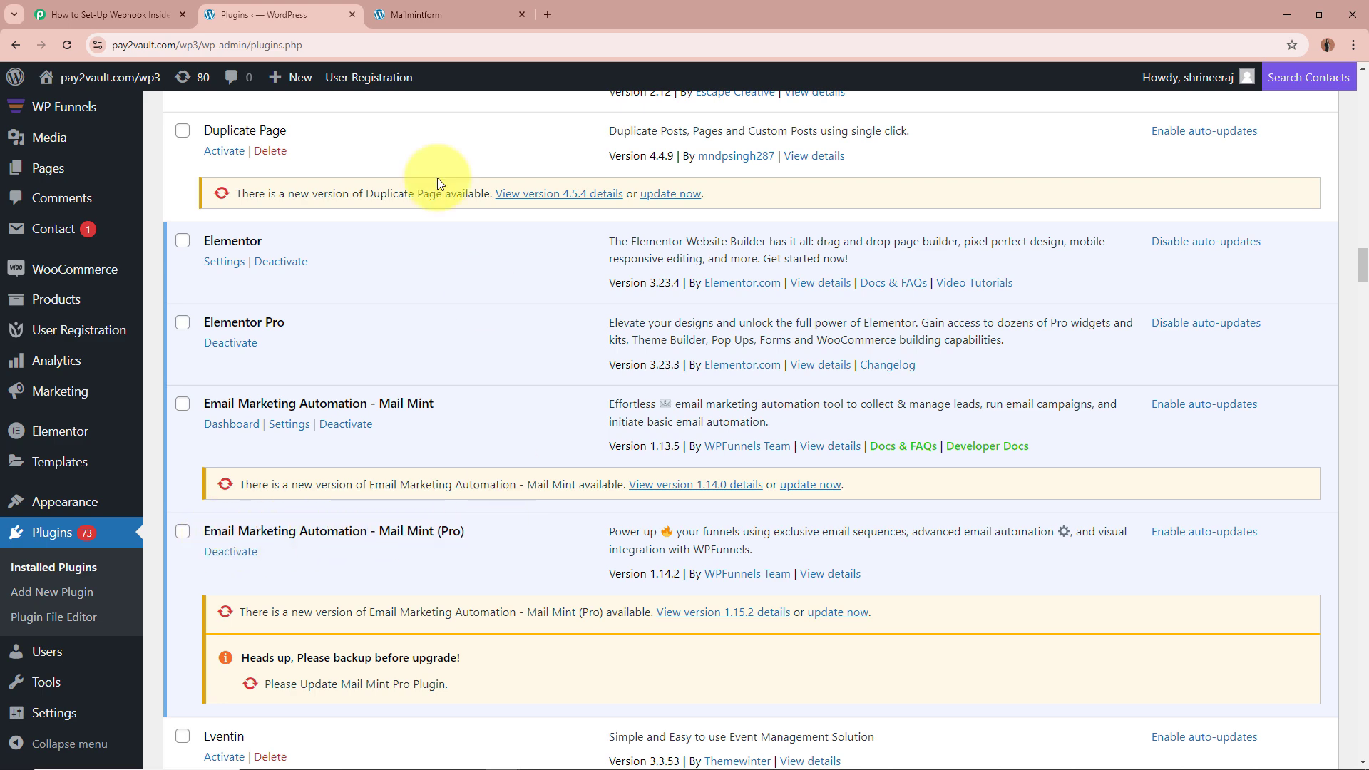
Step: Go to the Mail Mint Automations page listing pc1 and Opt-in Welcome
click(111, 14)
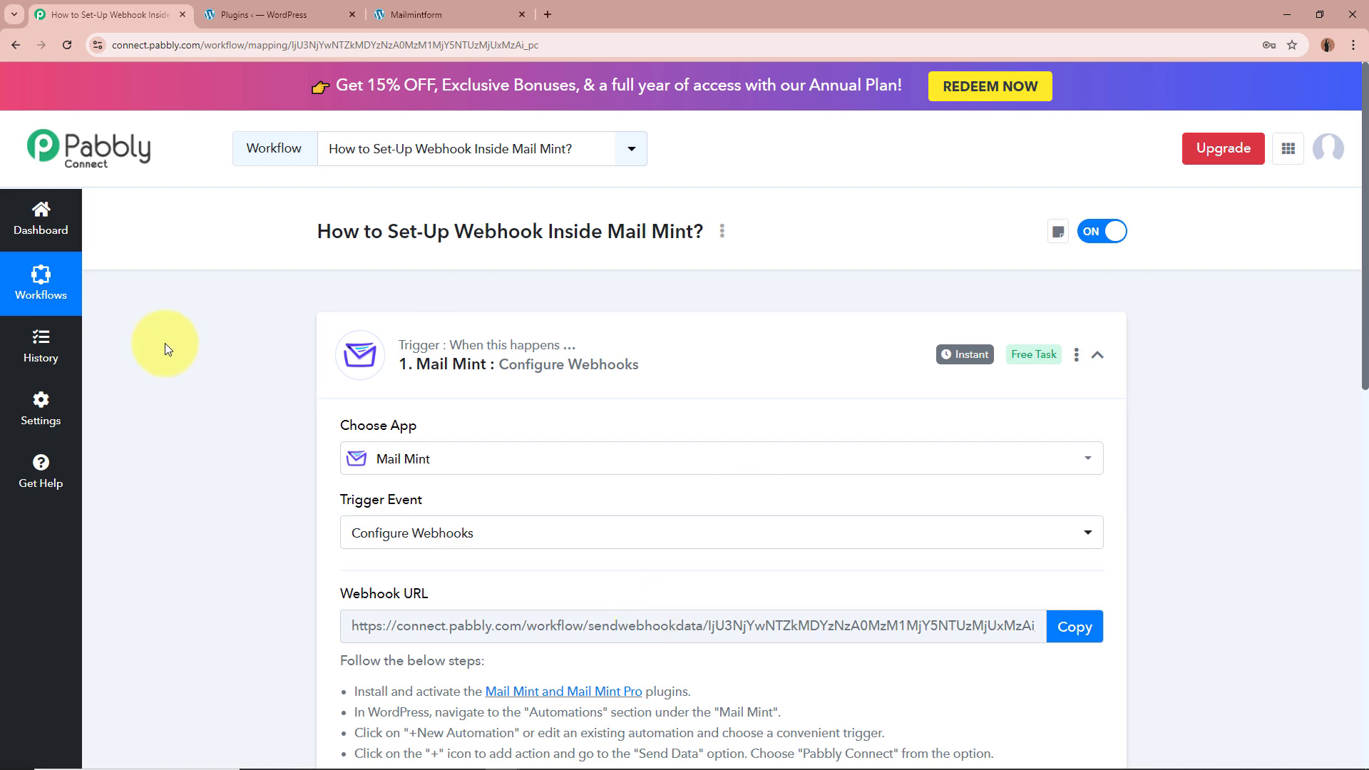
click(335, 14)
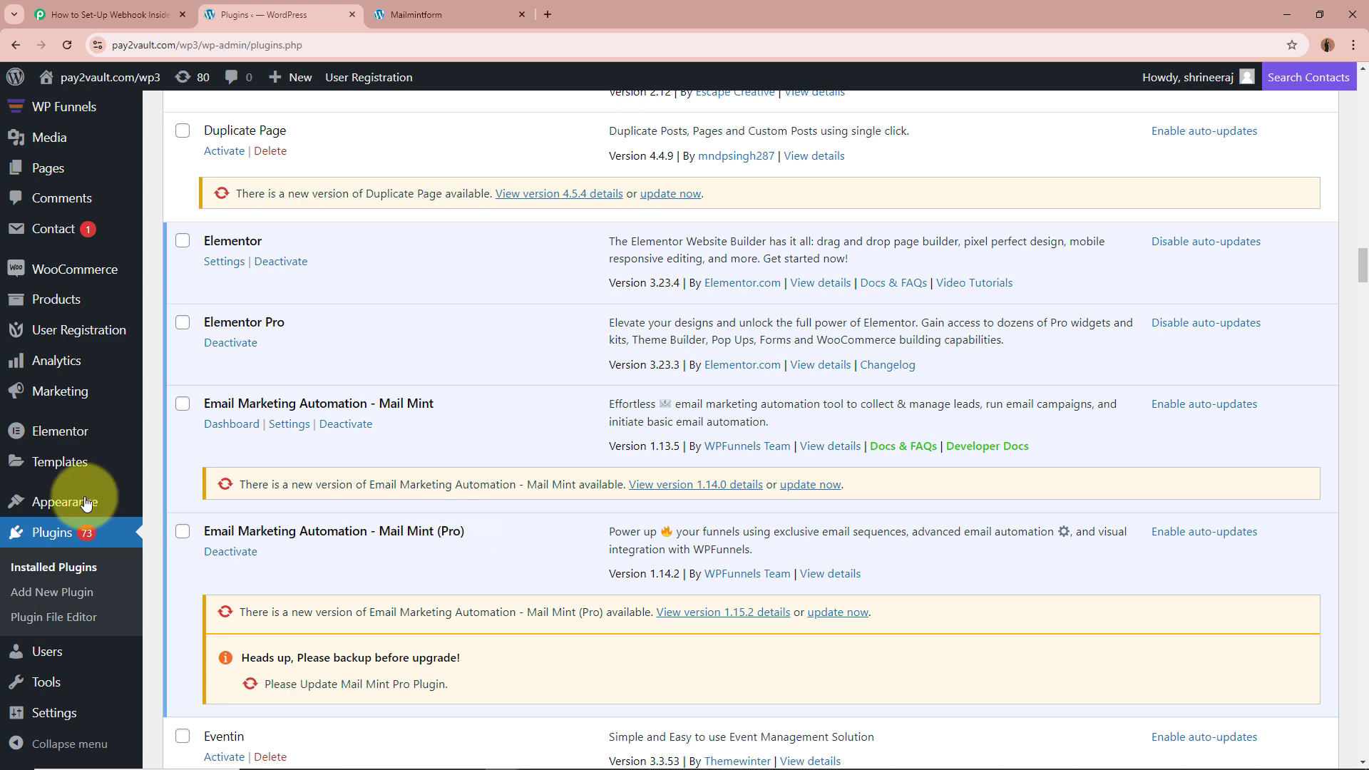
scroll(15, 504, up, 2)
mouse_move(57, 146)
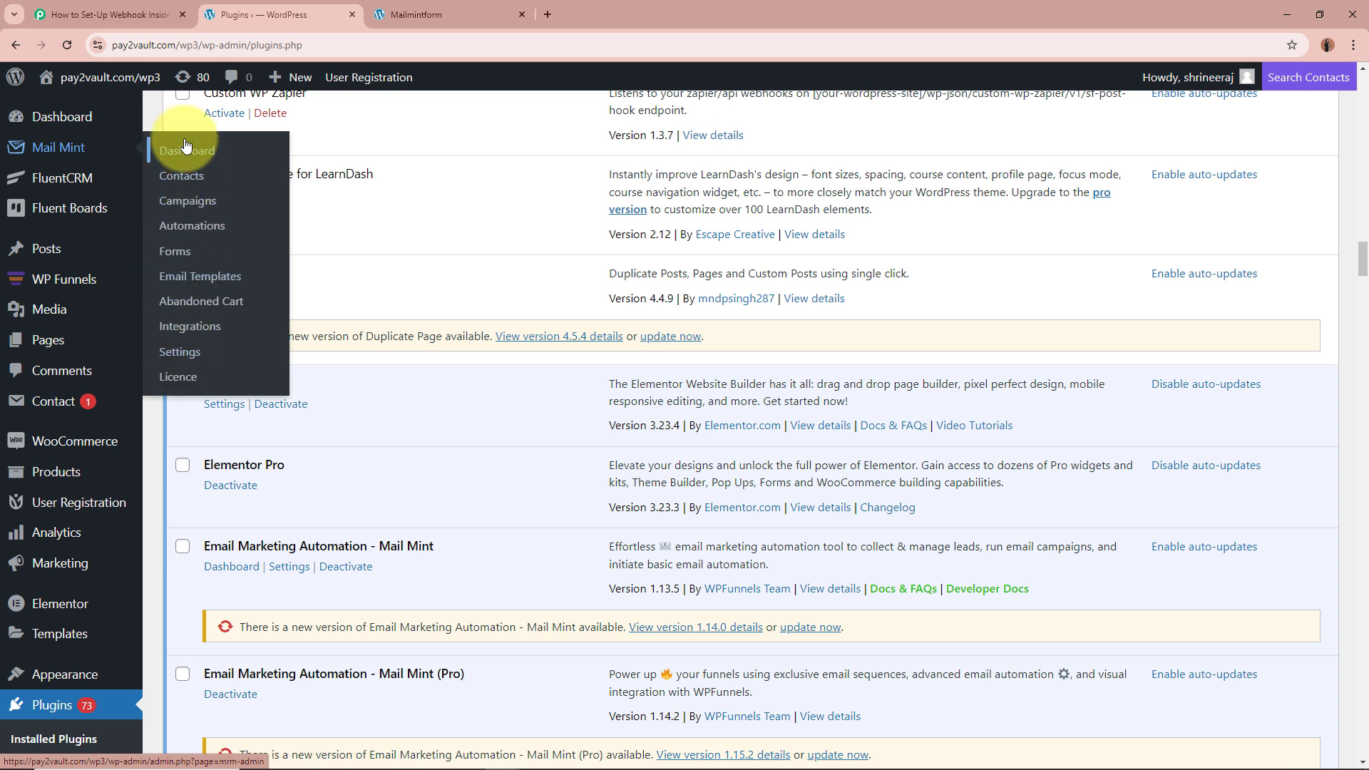
click(224, 234)
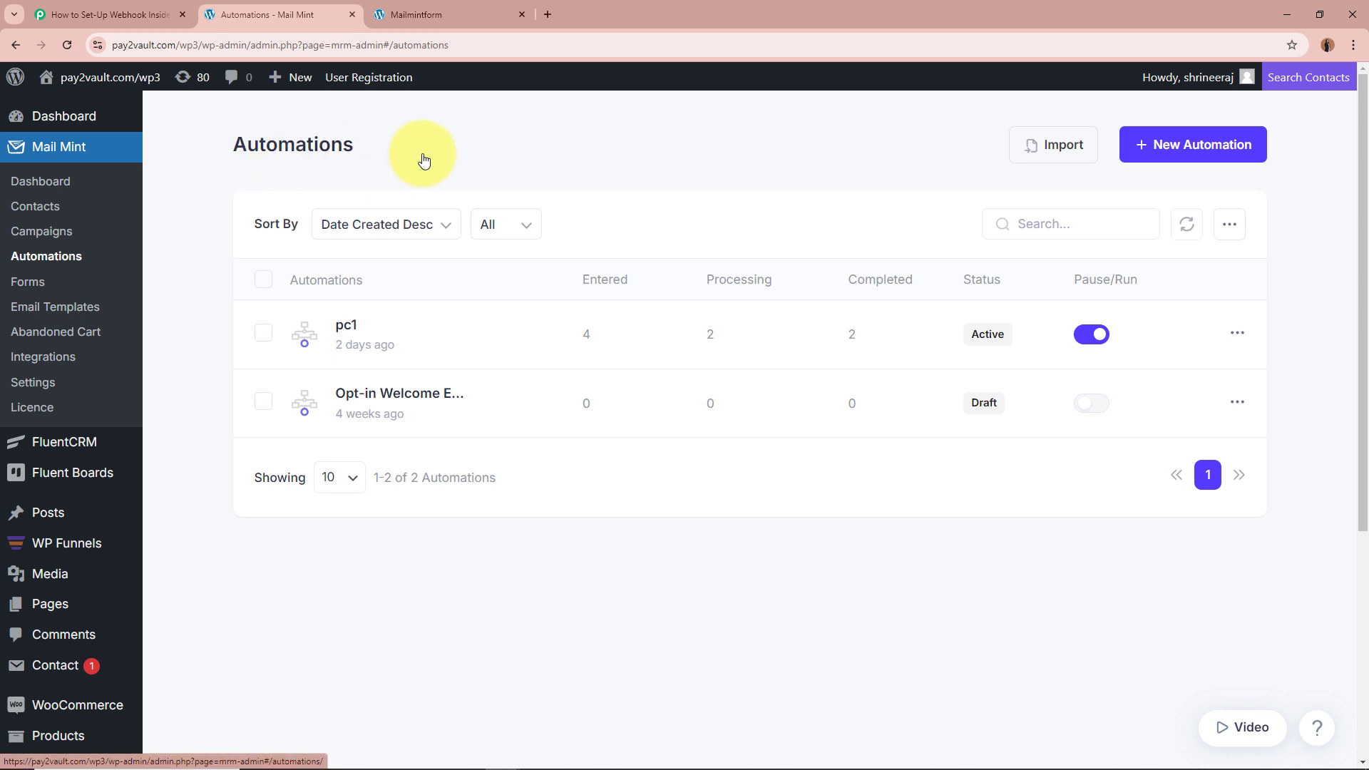
Step: Create a new Mail Mint automation from scratch instead of a pre-built journey
click(1220, 148)
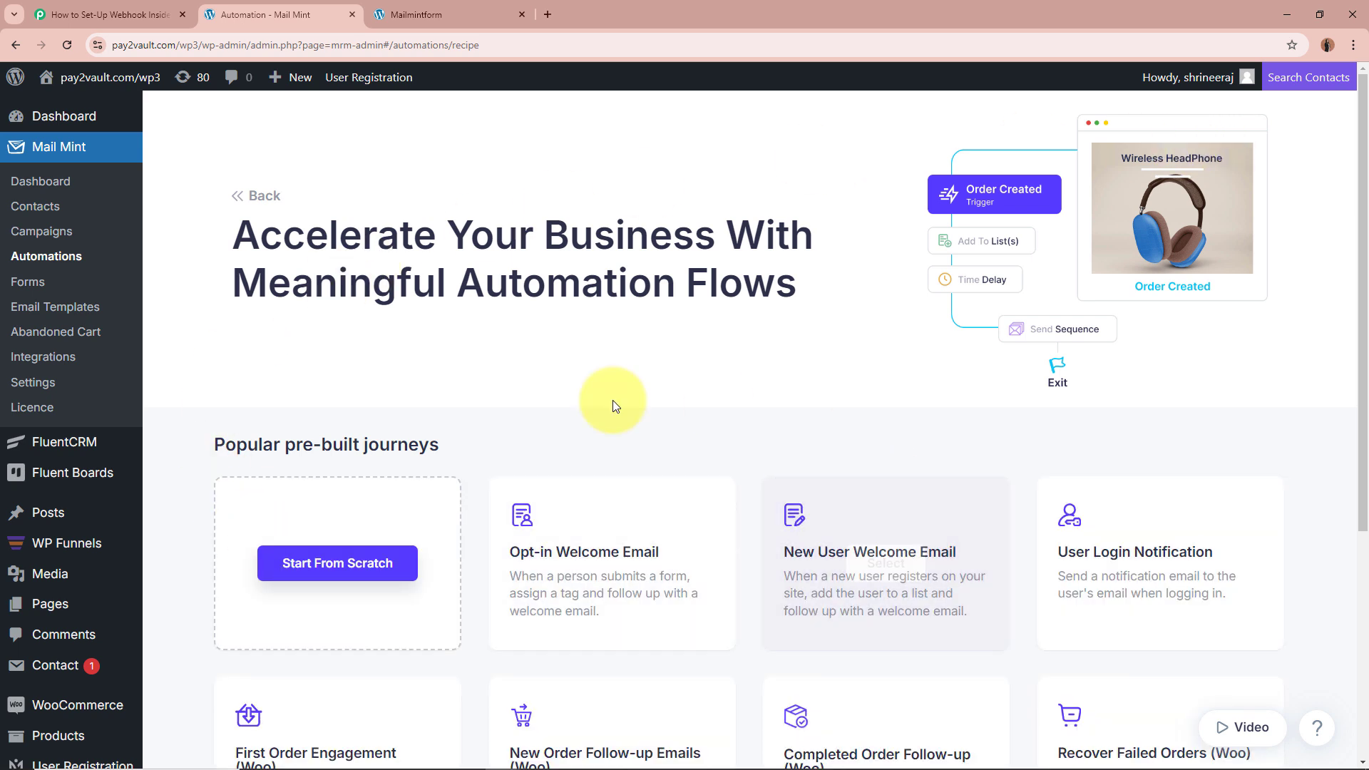
drag(295, 444, 365, 444)
click(558, 444)
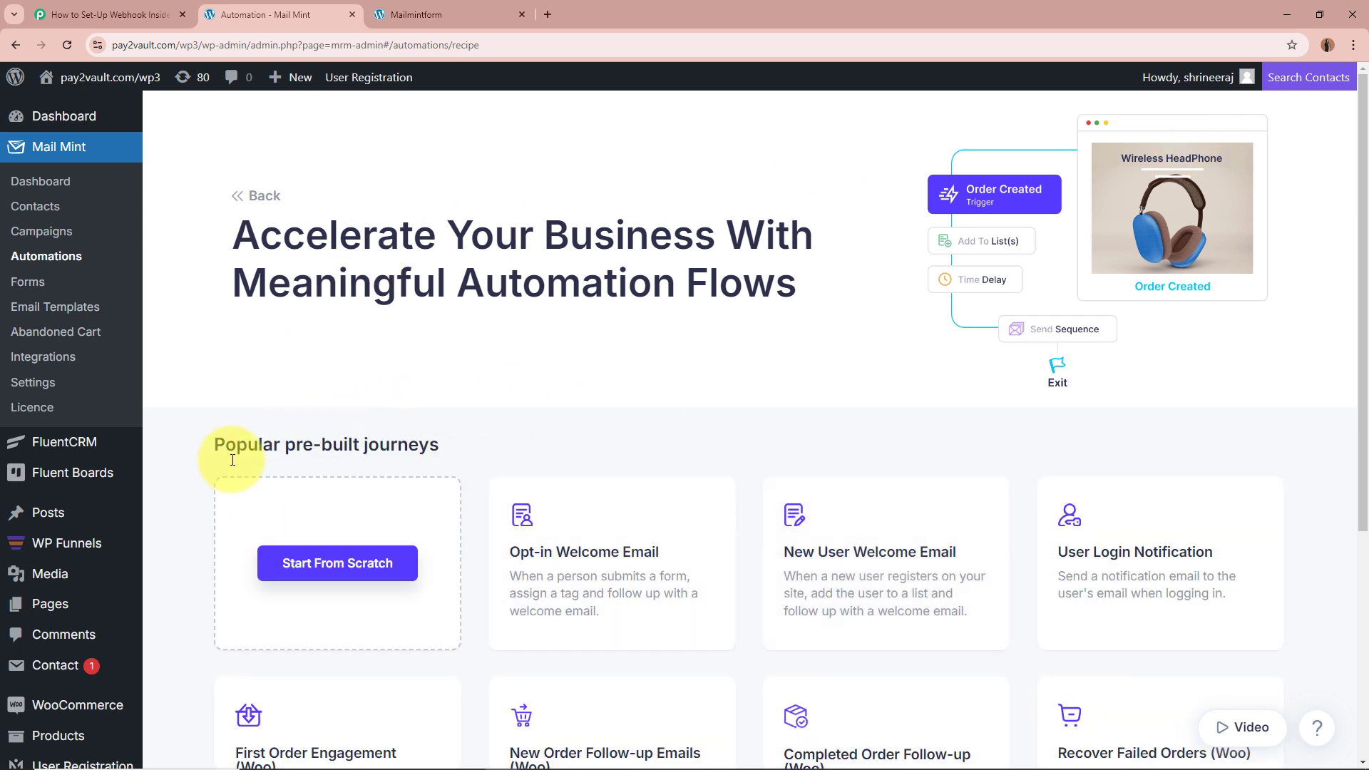
click(332, 561)
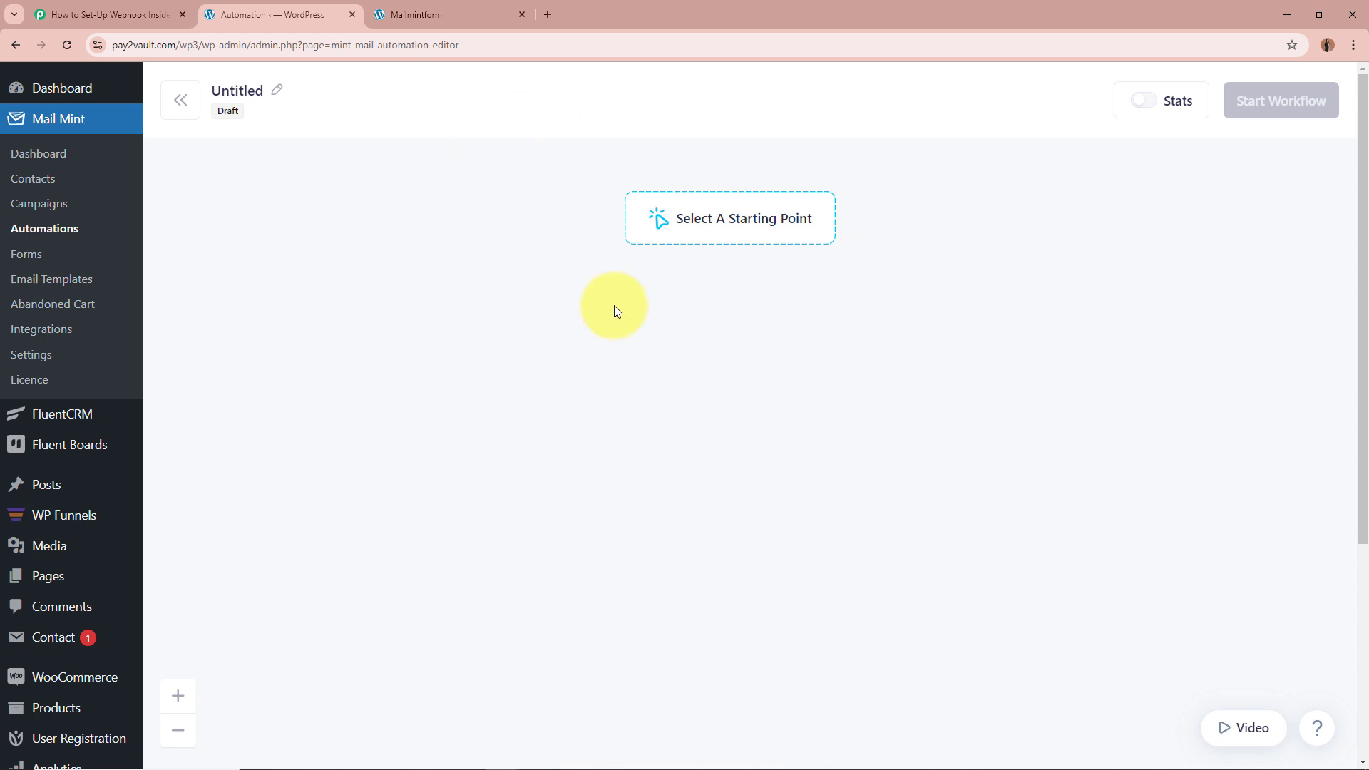
Step: Show the Select A Starting Point trigger list and recheck the Pabbly setup steps
click(710, 226)
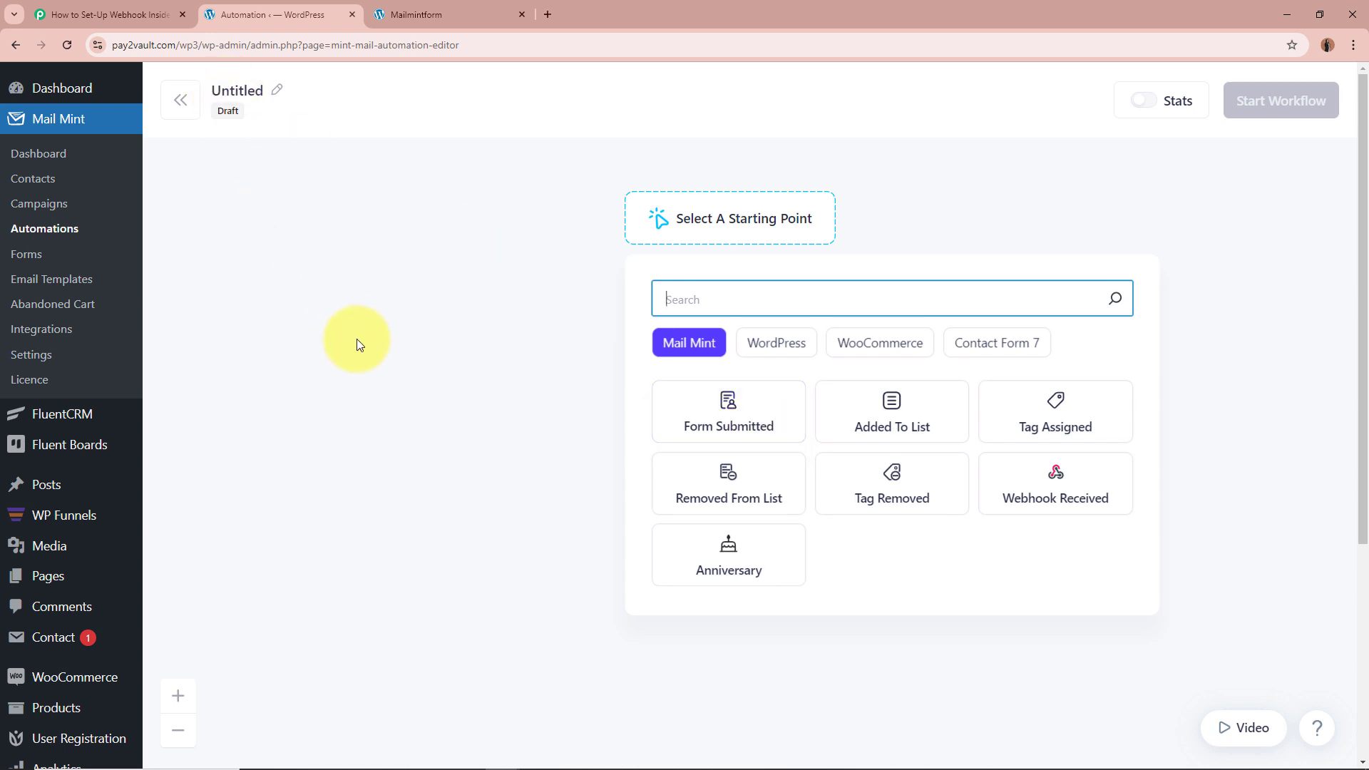
click(147, 5)
scroll(154, 392, down, 6)
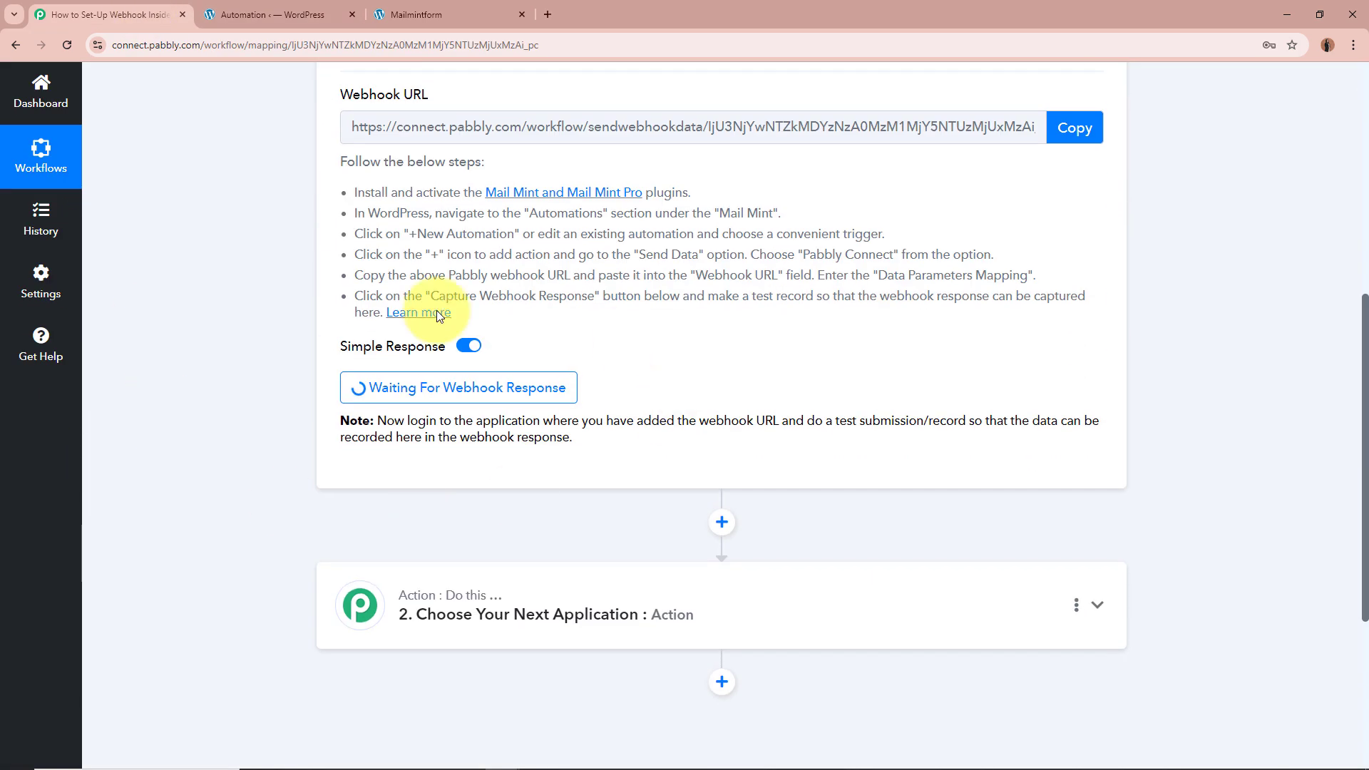
scroll(257, 378, up, 6)
click(268, 14)
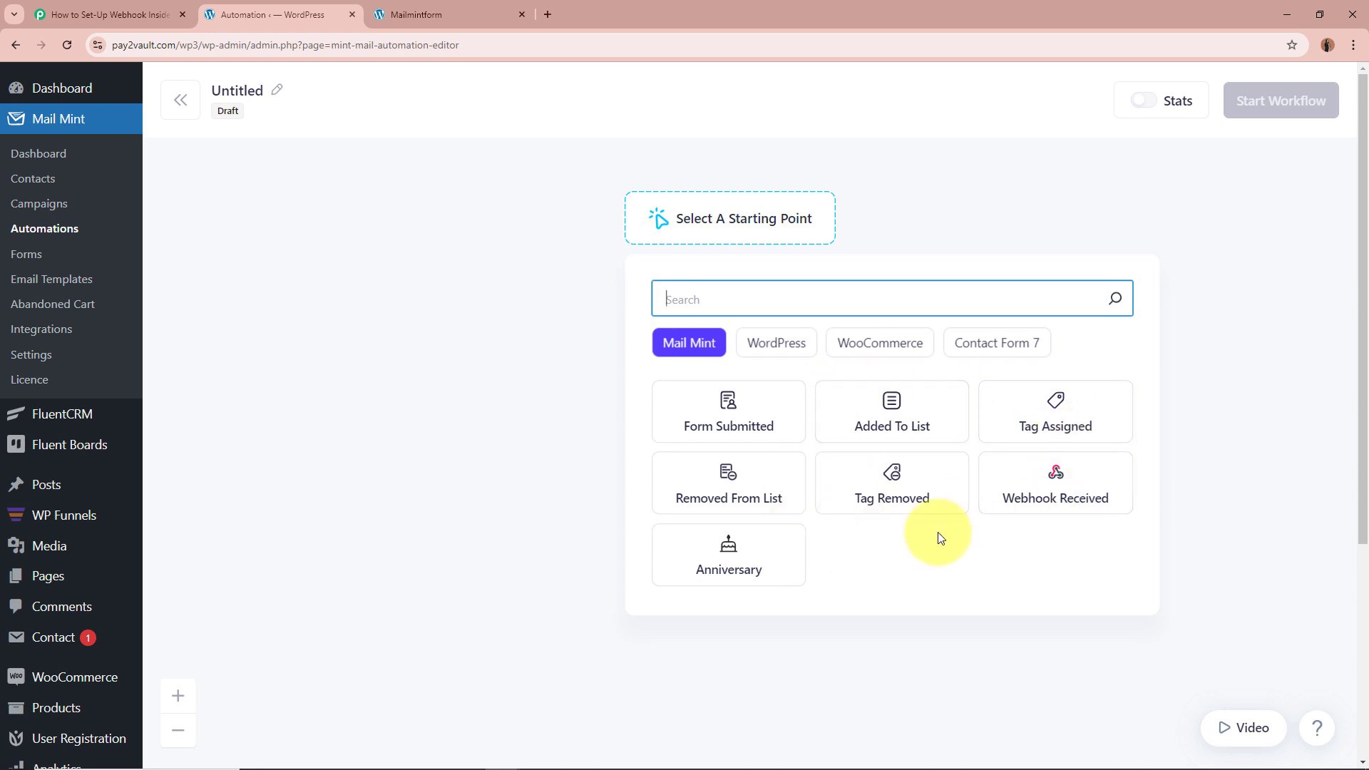
Step: Trigger on Form Submitted for the Newsletter Subscription form, then add a step below it
click(776, 417)
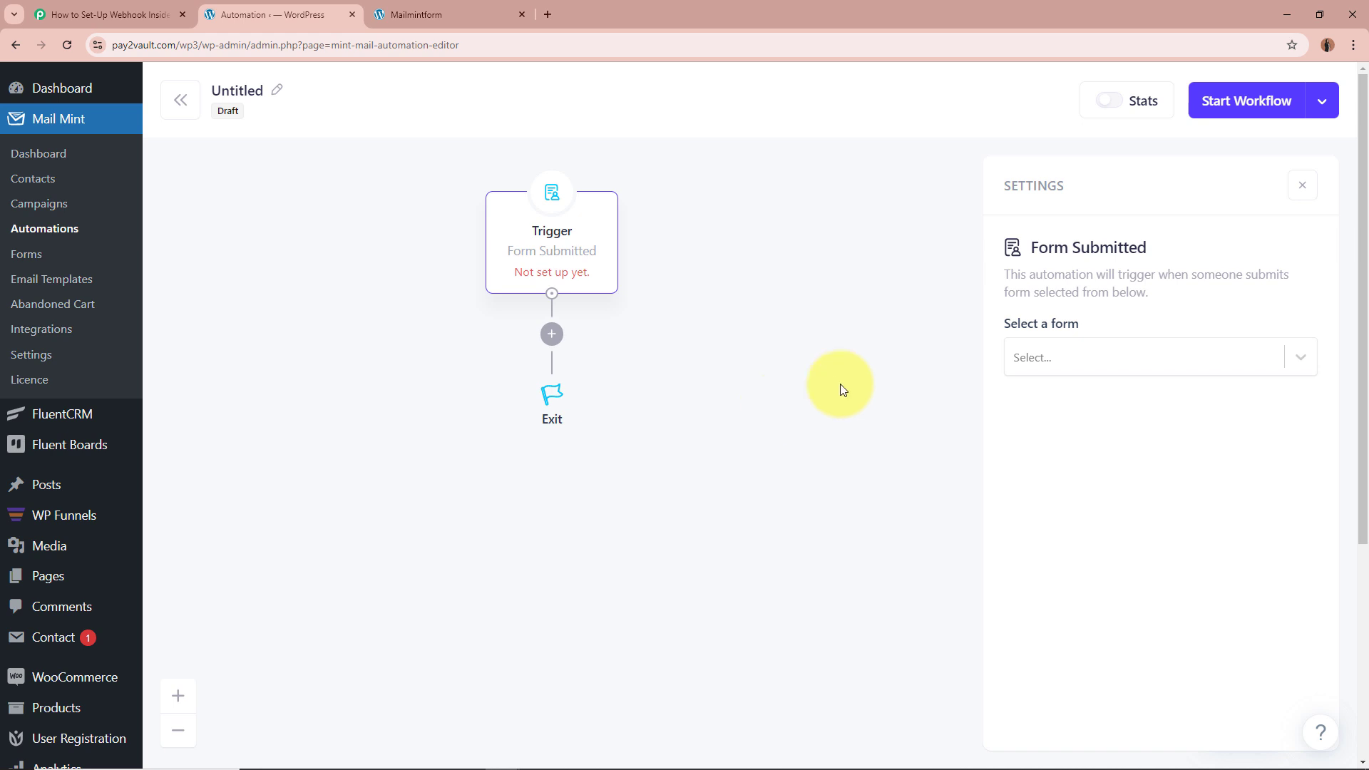
click(1186, 358)
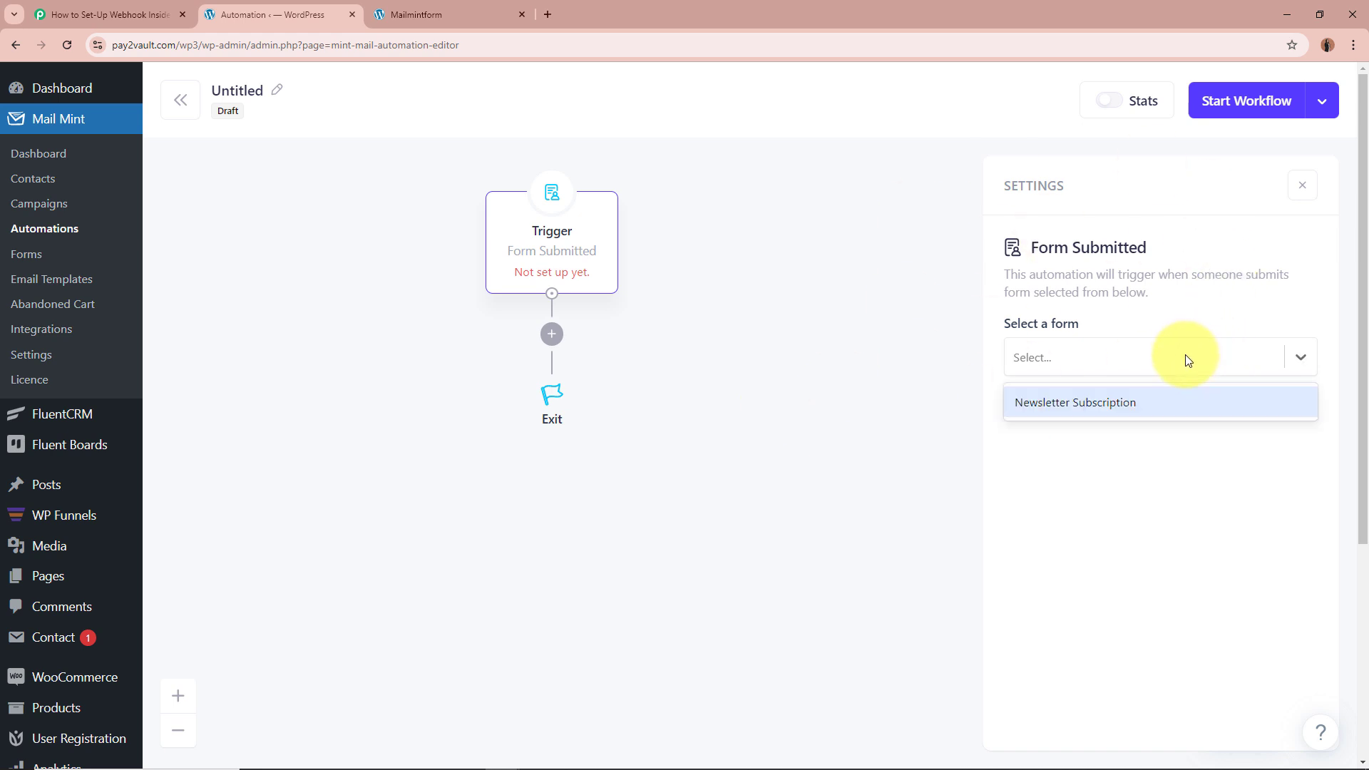
click(1063, 415)
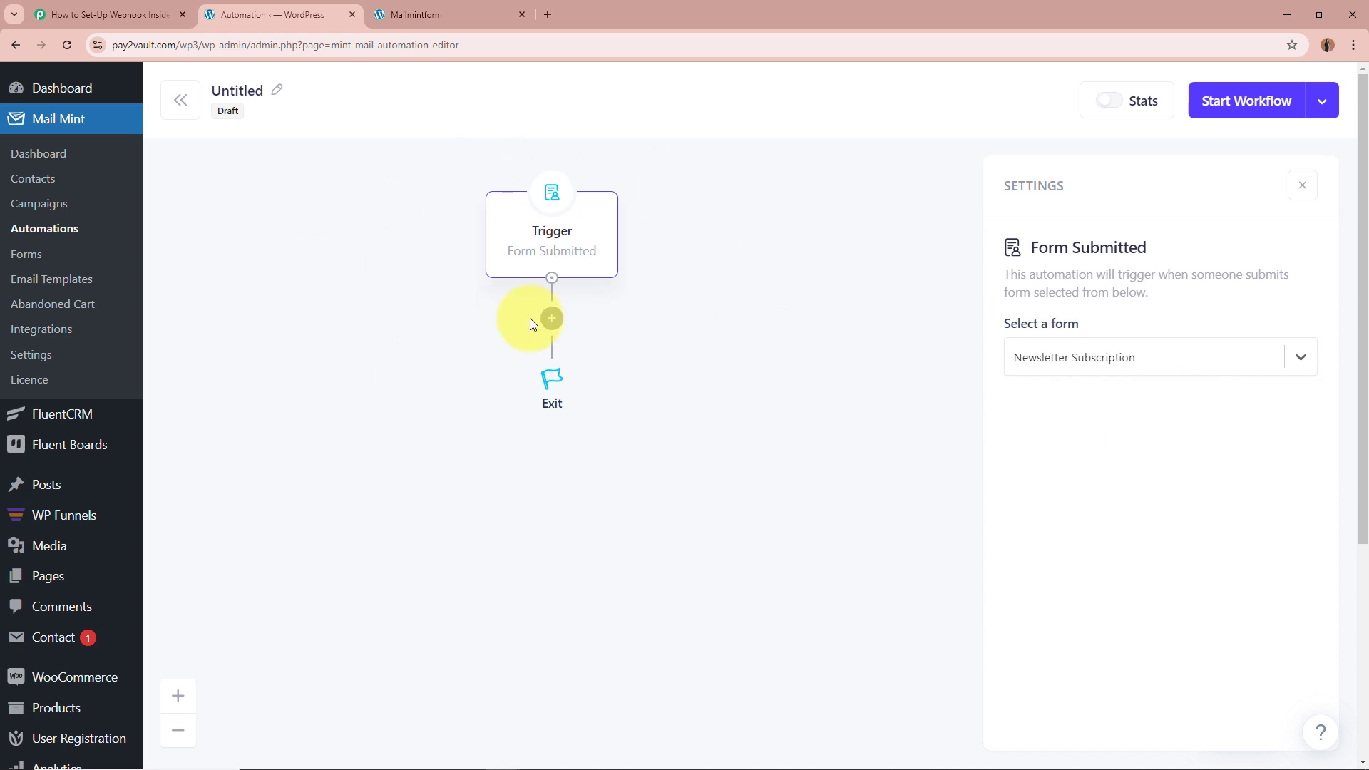
mouse_move(510, 250)
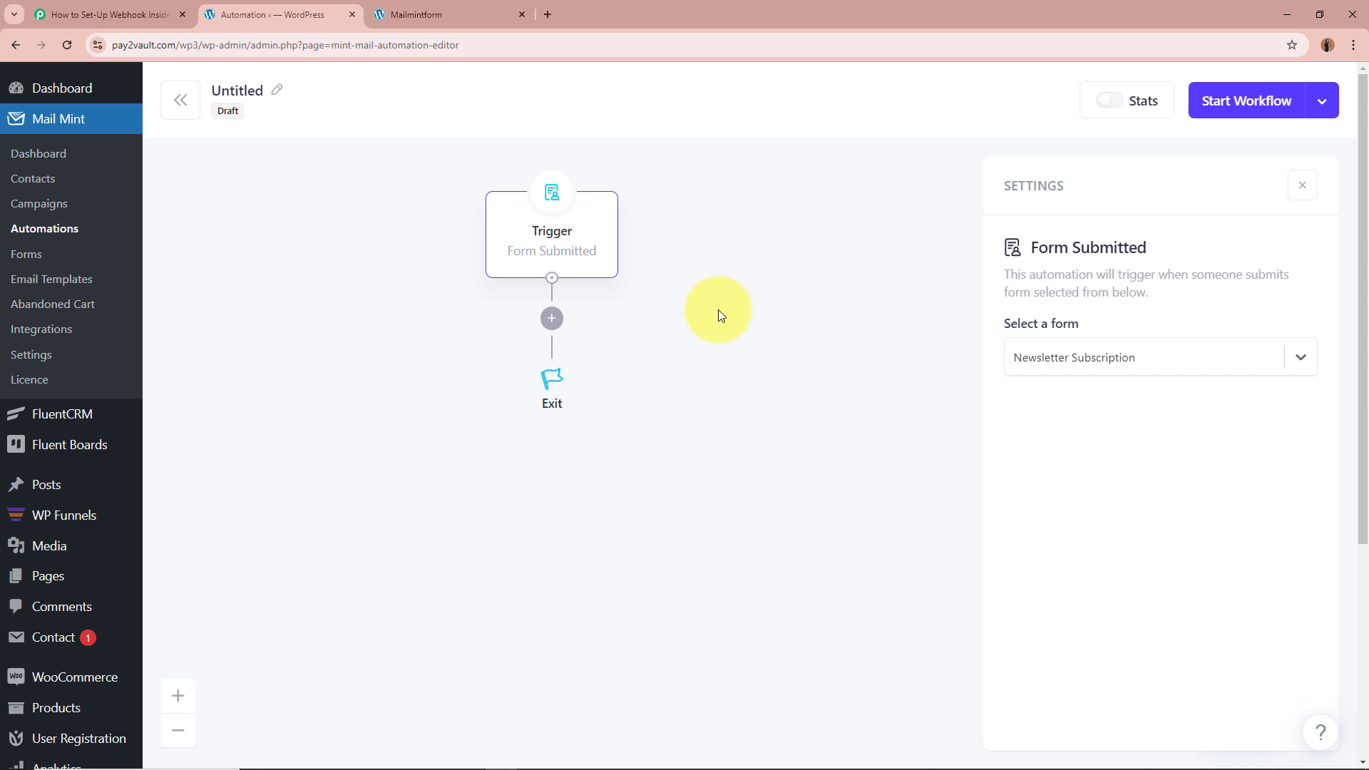
click(551, 319)
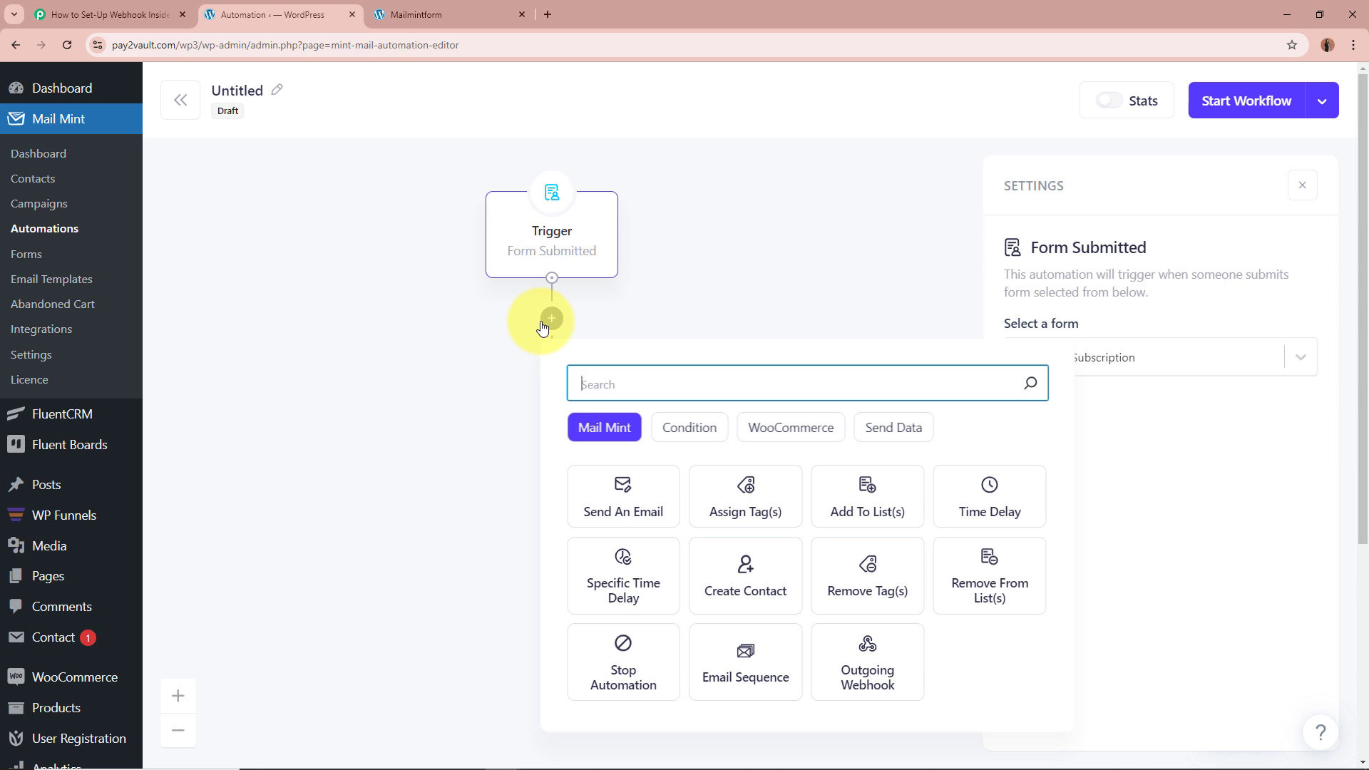
Step: Add a Send Data to Pabbly Connect step and paste the Pabbly webhook URL into it
click(913, 444)
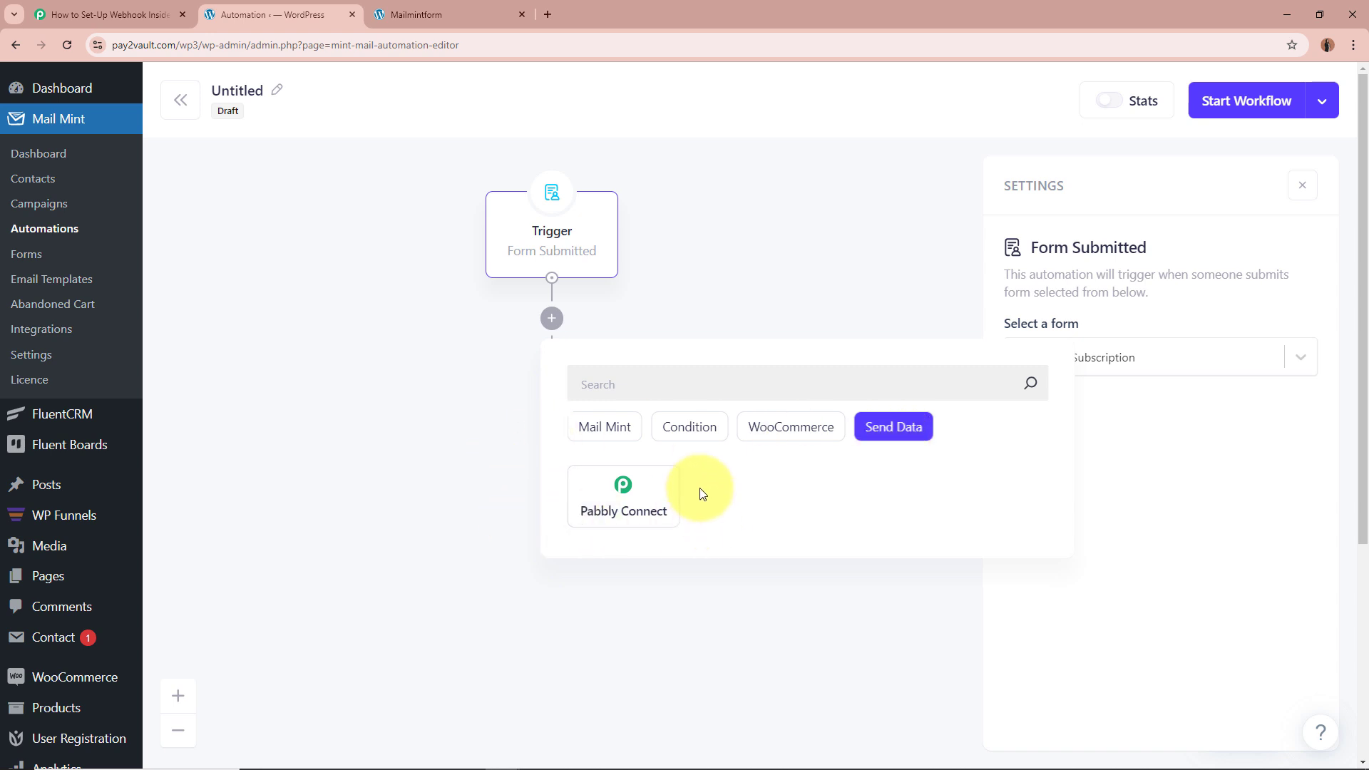
click(647, 495)
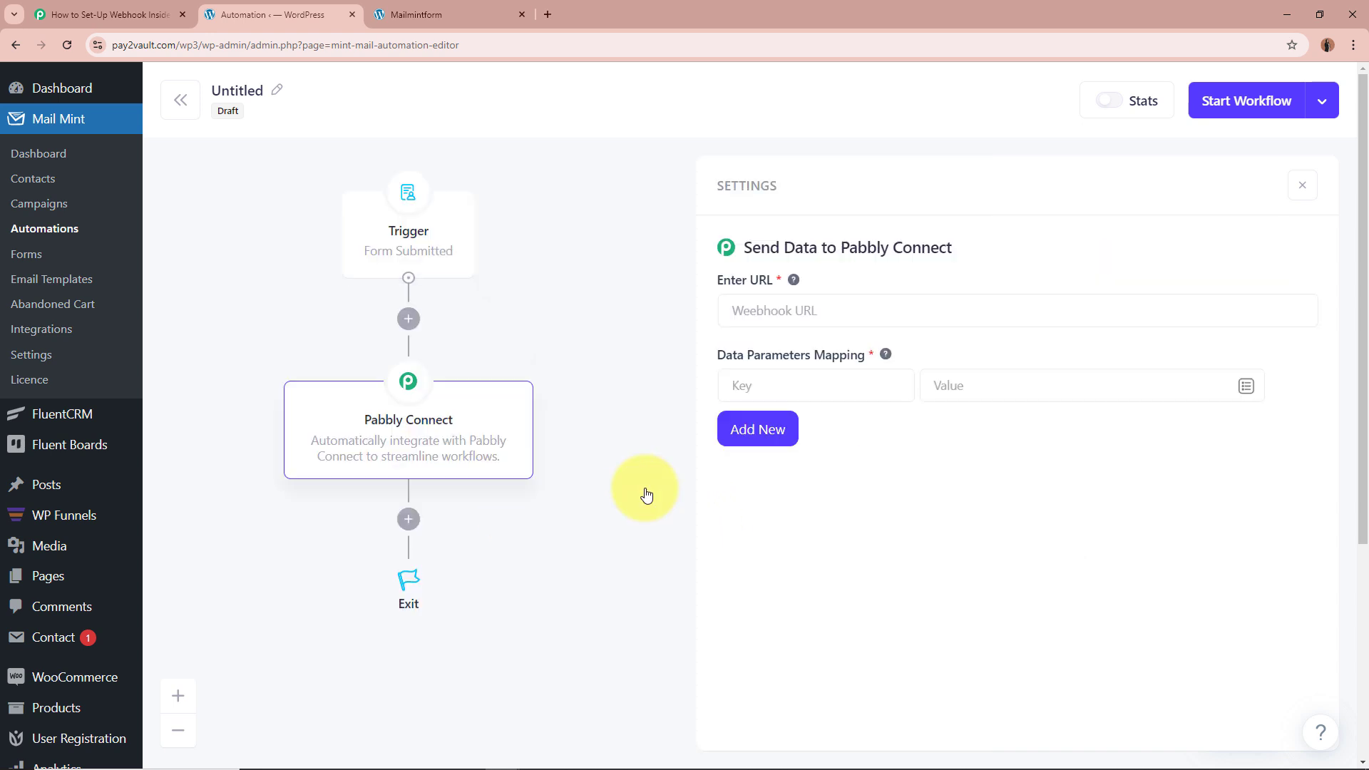
drag(718, 281, 798, 280)
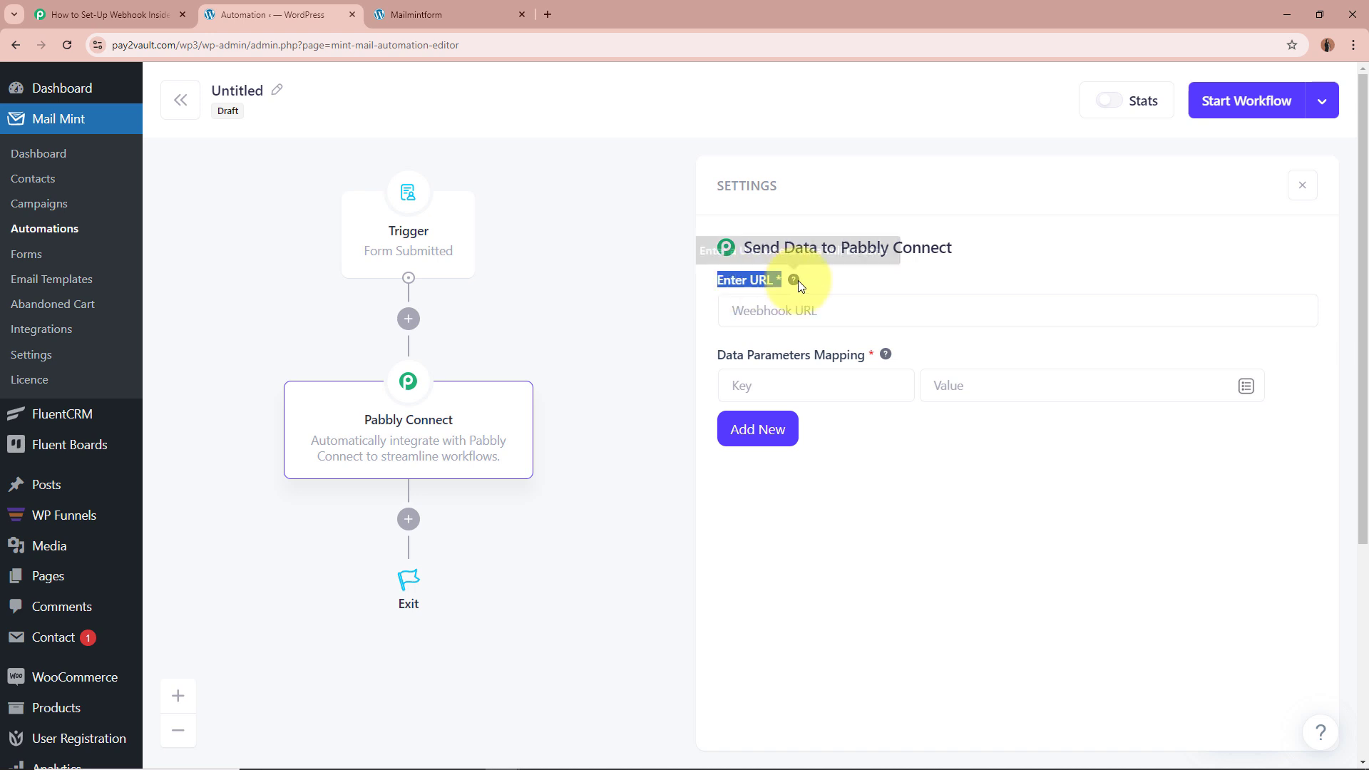
click(800, 309)
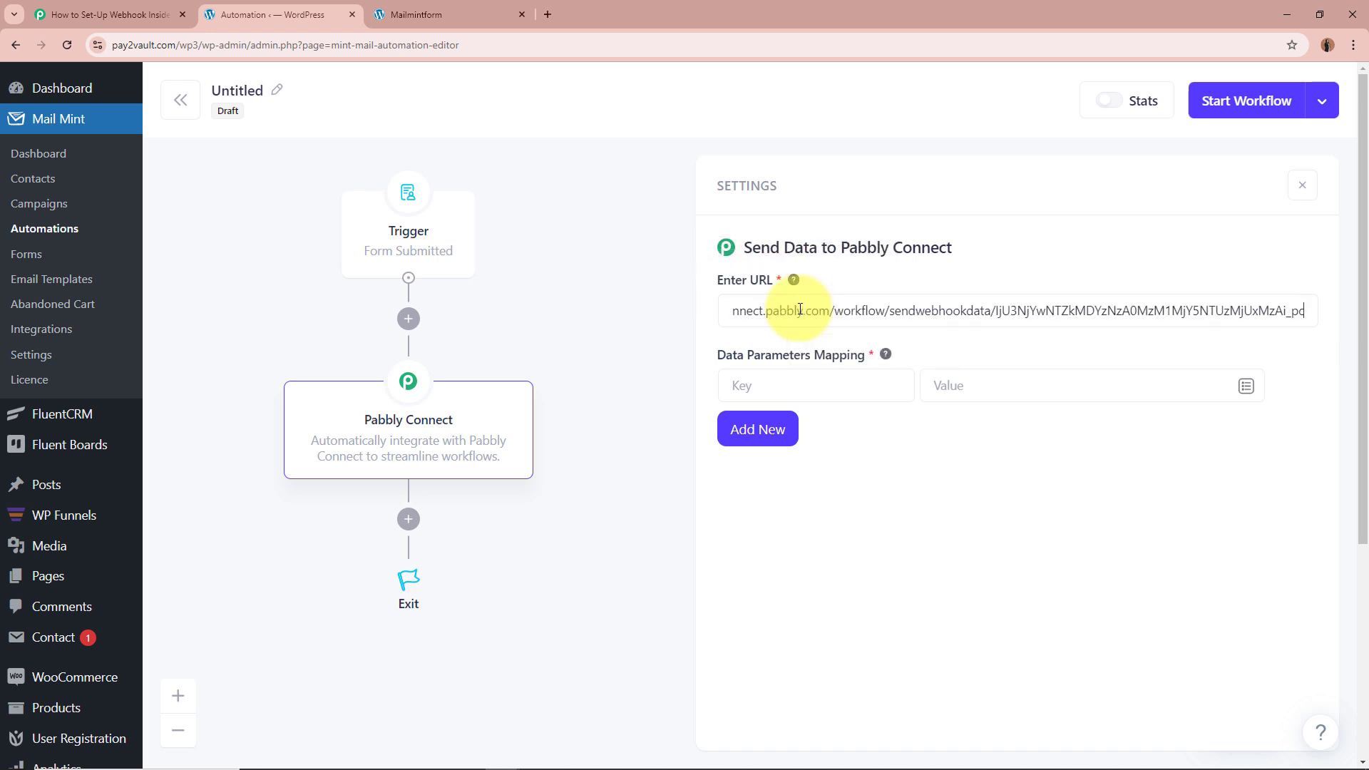
click(899, 543)
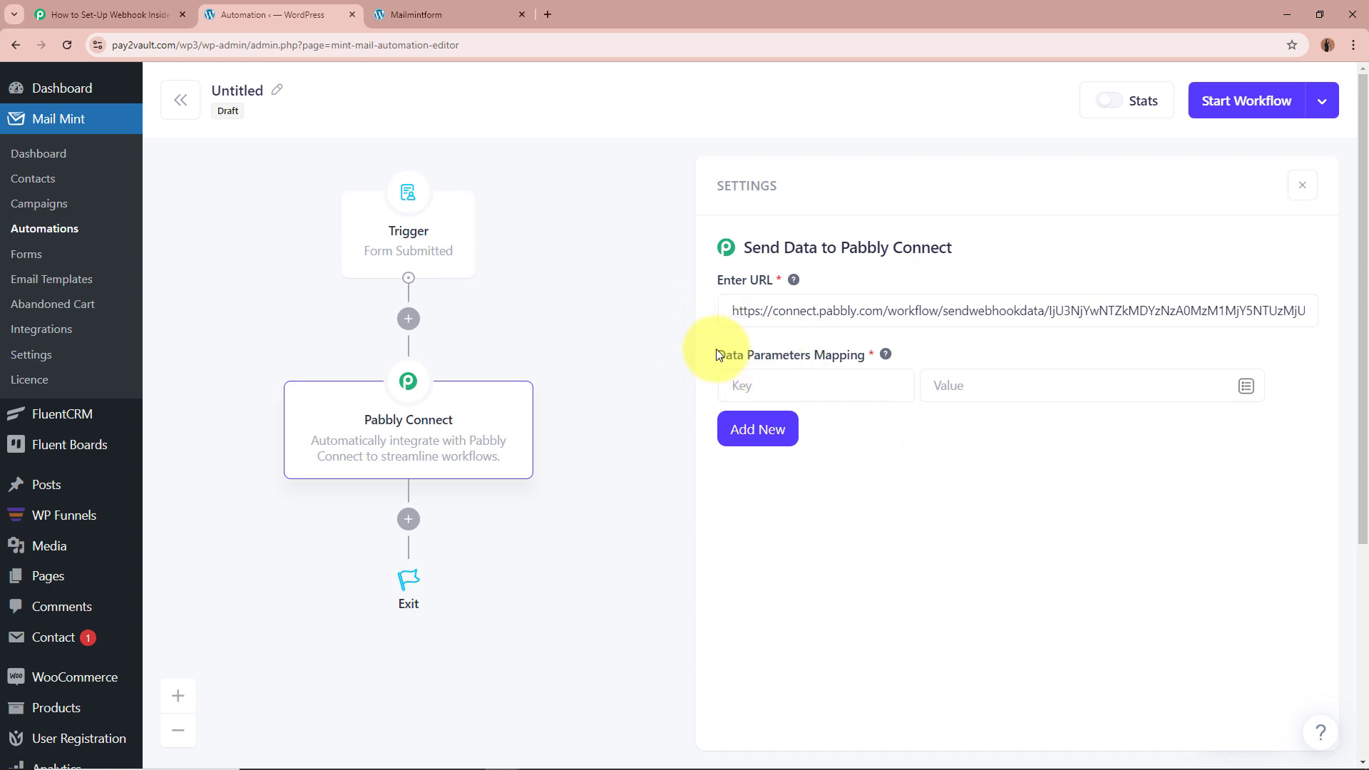
drag(718, 354, 872, 348)
click(868, 349)
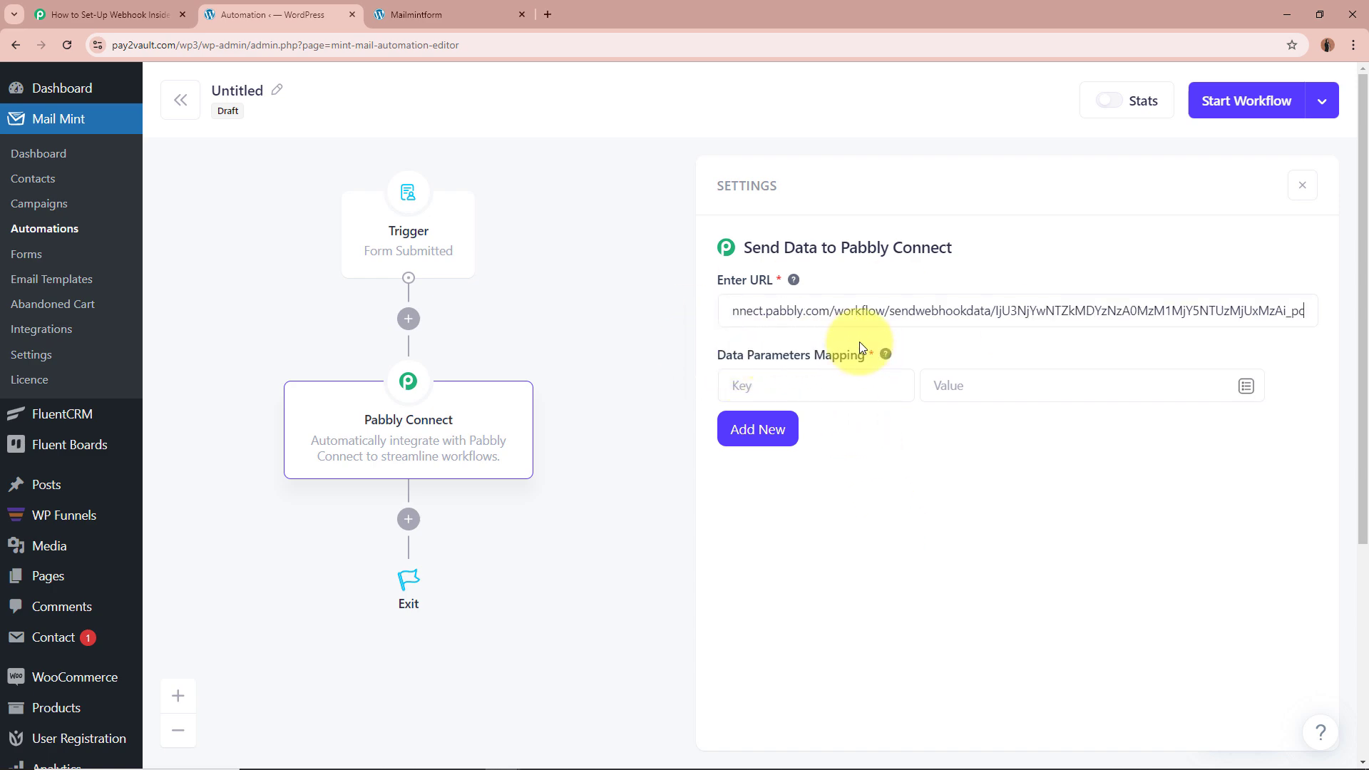
Step: Compare the entered URL against the Pabbly workflow and begin the first data mapping
click(121, 6)
scroll(186, 434, down, 5)
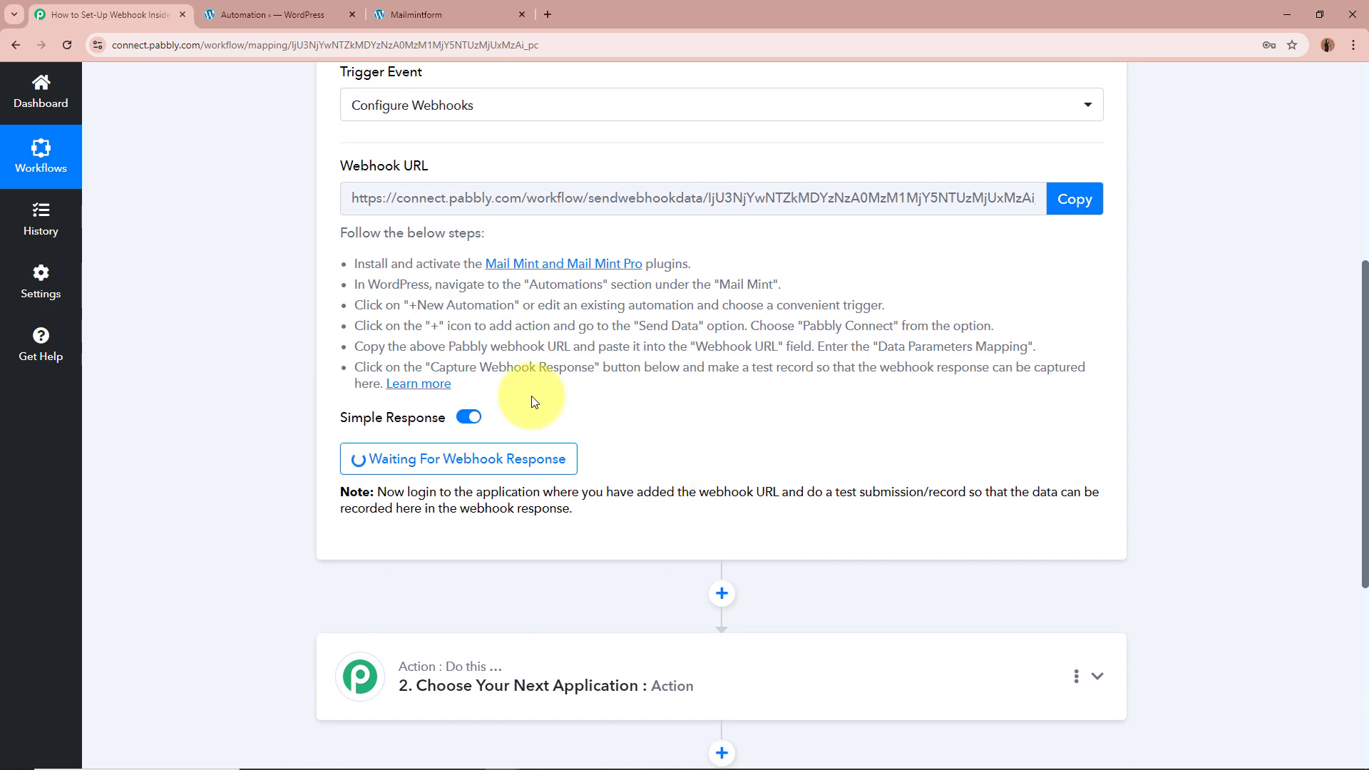
scroll(250, 496, up, 5)
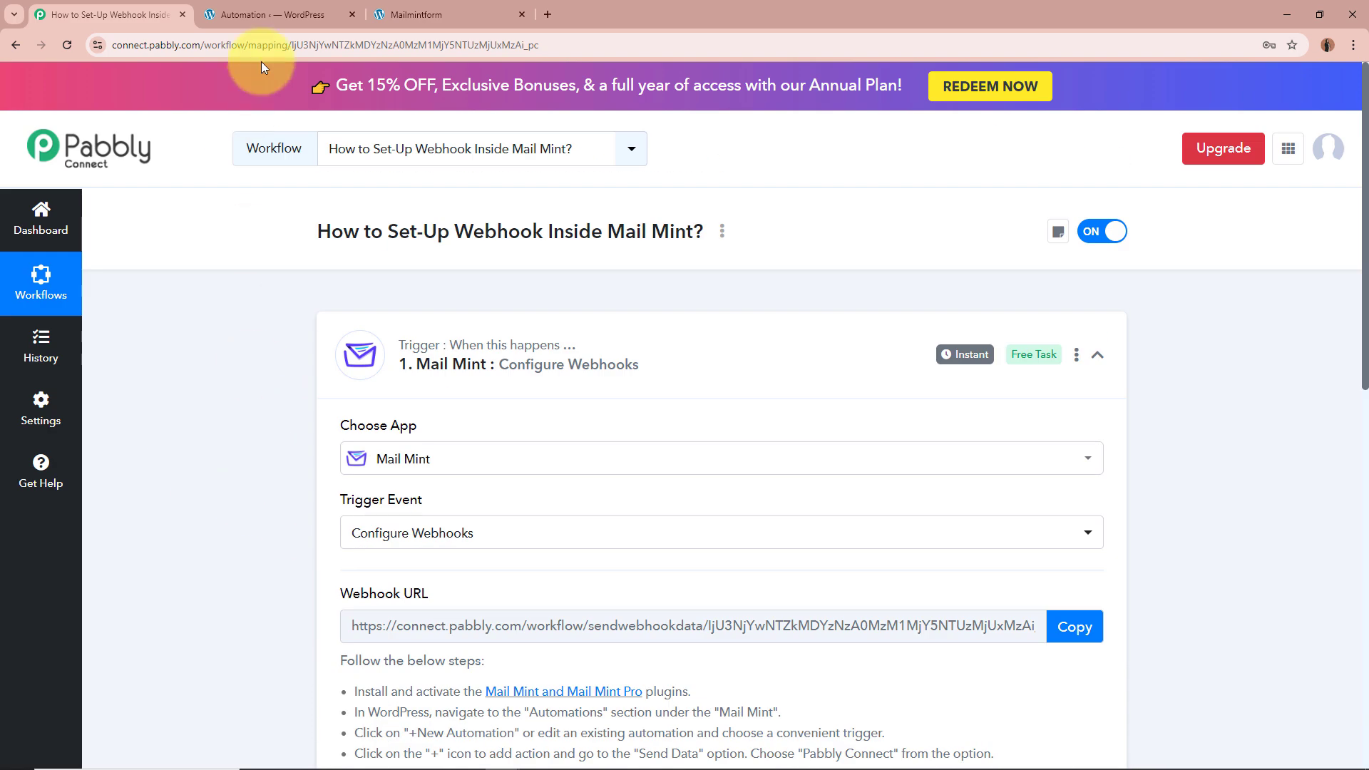
click(275, 16)
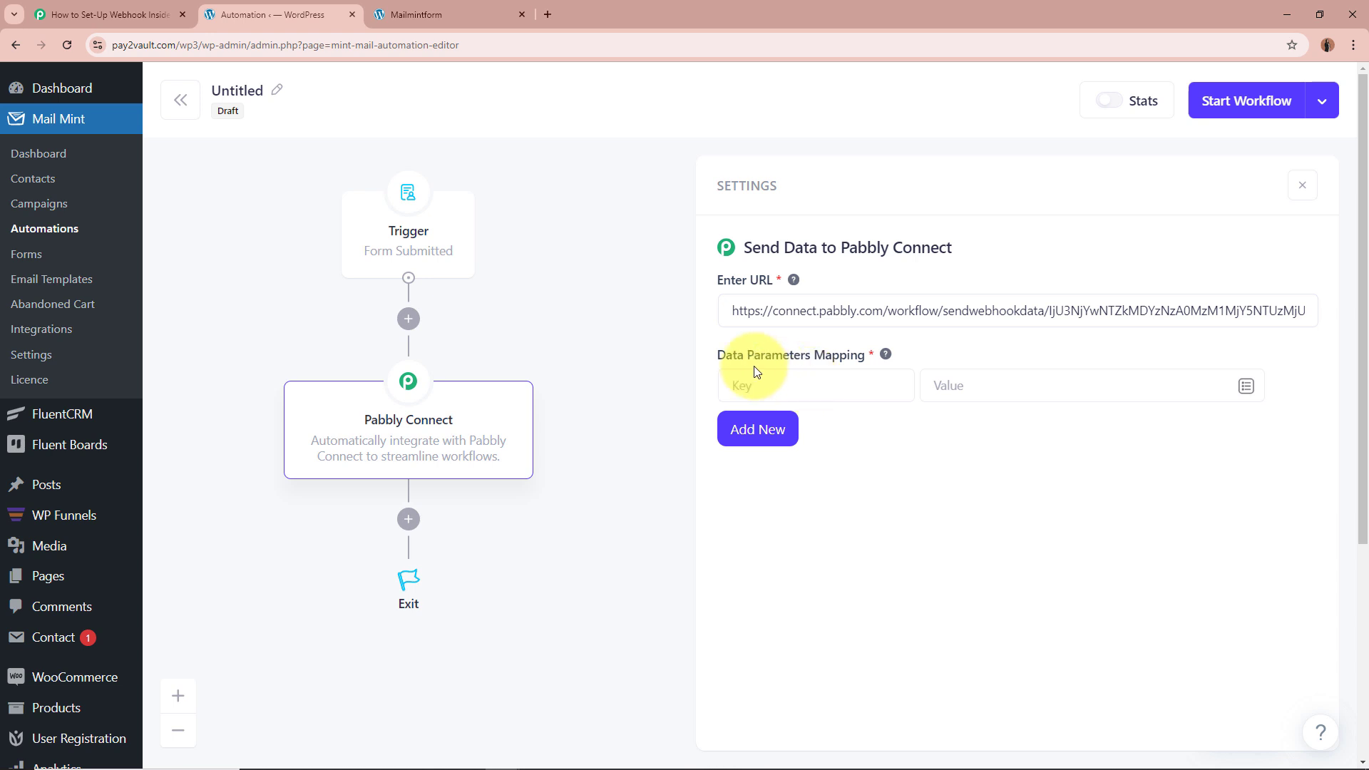
drag(715, 355, 878, 354)
click(841, 391)
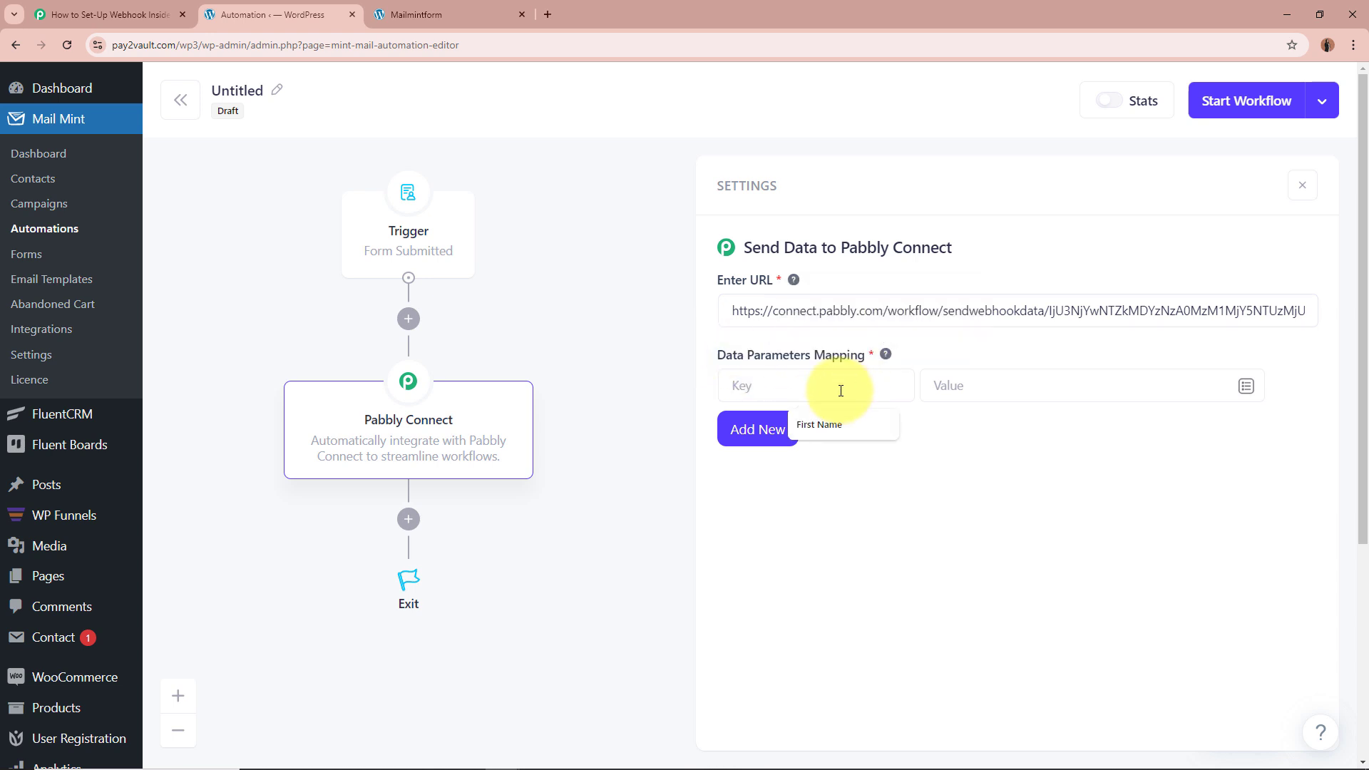
Step: Map the First Name and Last Name keys to the contact's first and last name fields
text(First Nma)
key(BackSpace)
key(BackSpace)
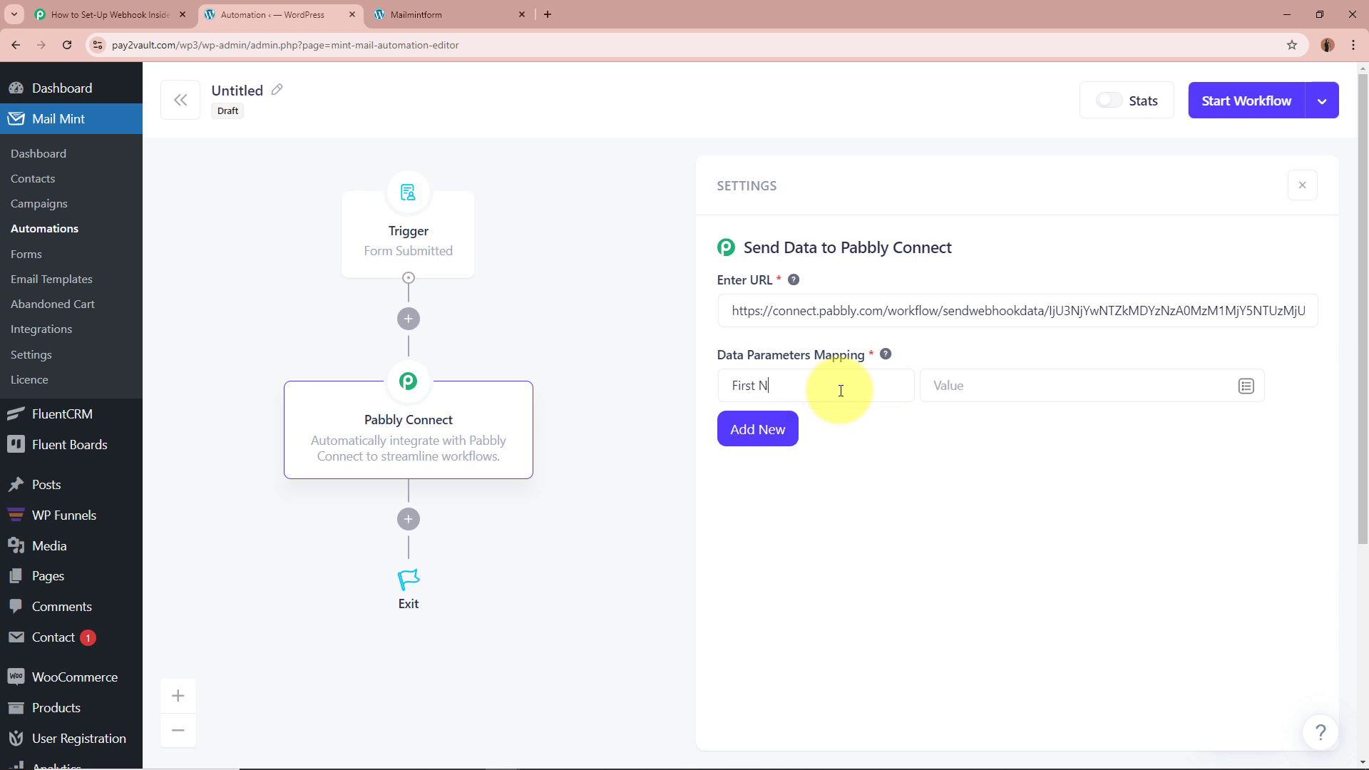
text(ame)
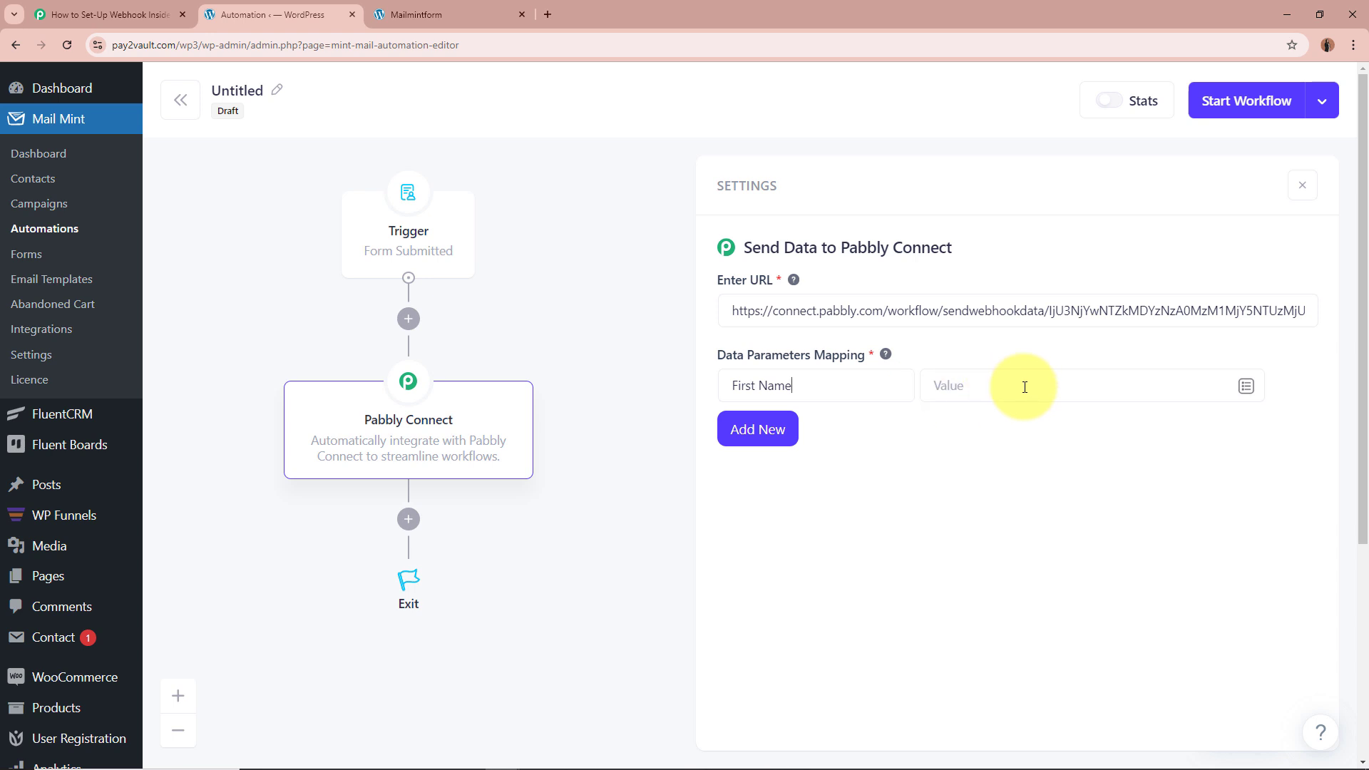
click(1247, 389)
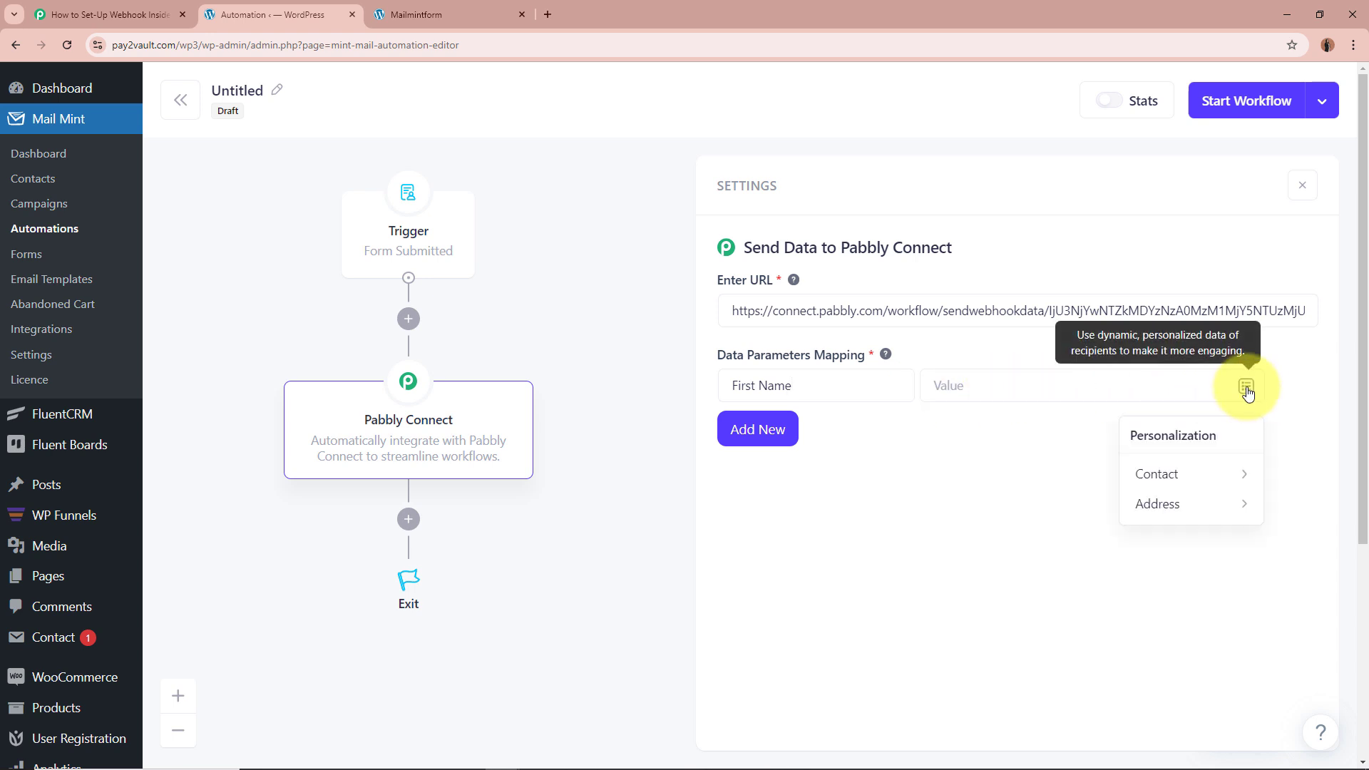
click(1222, 471)
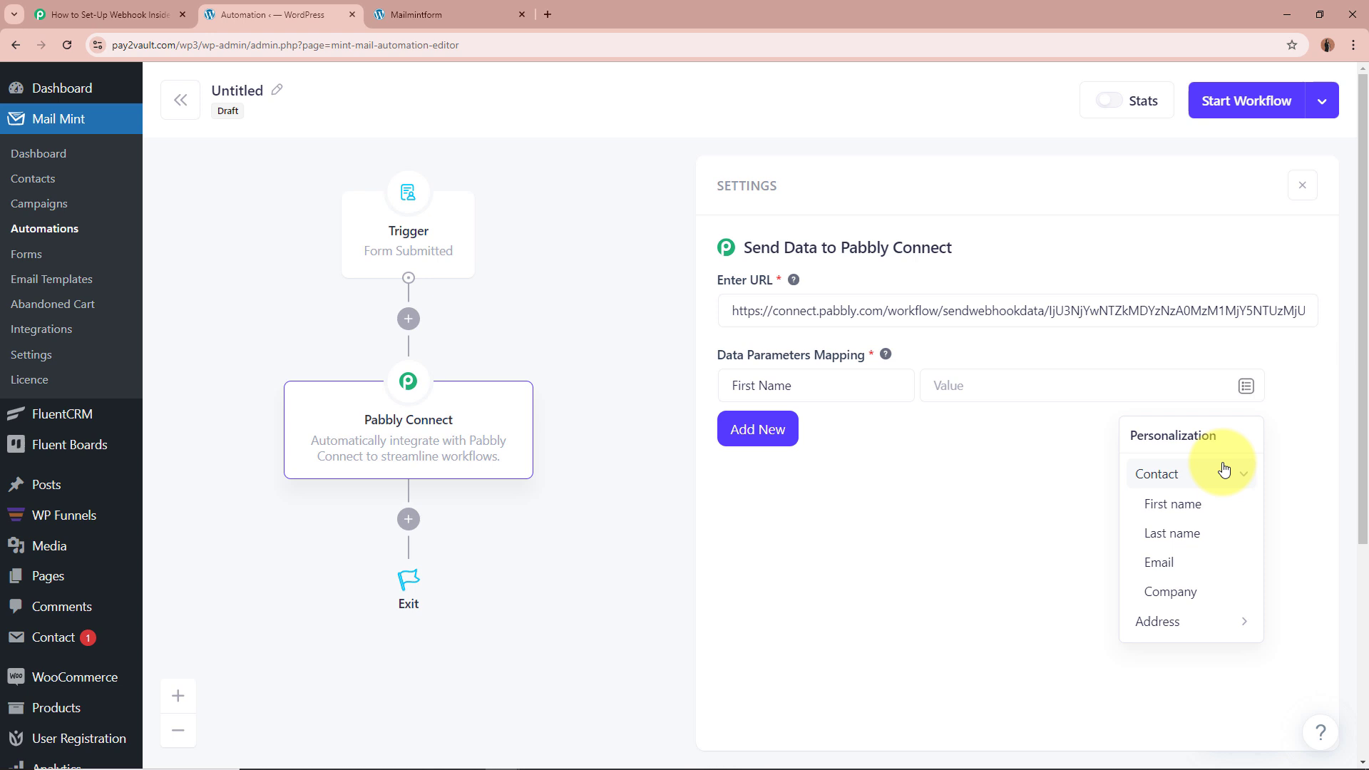
click(1195, 510)
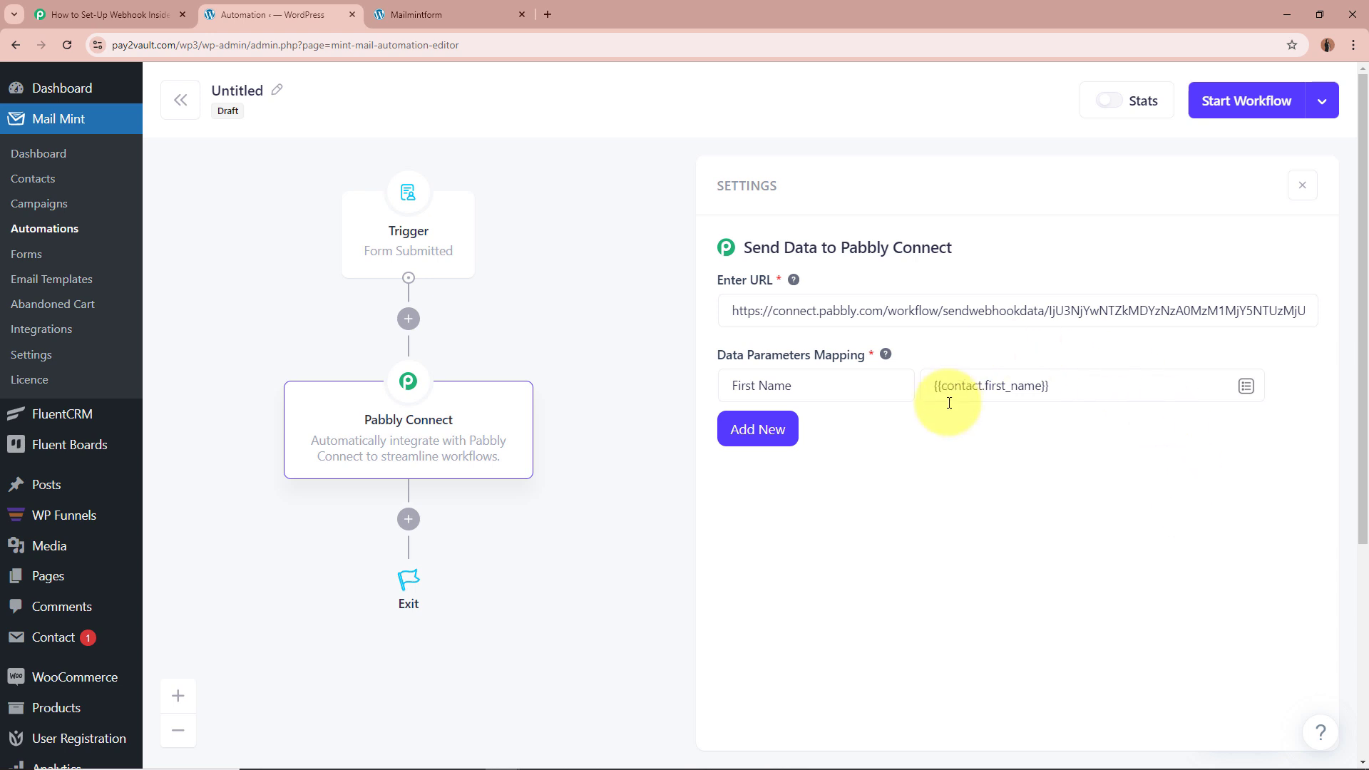
click(755, 428)
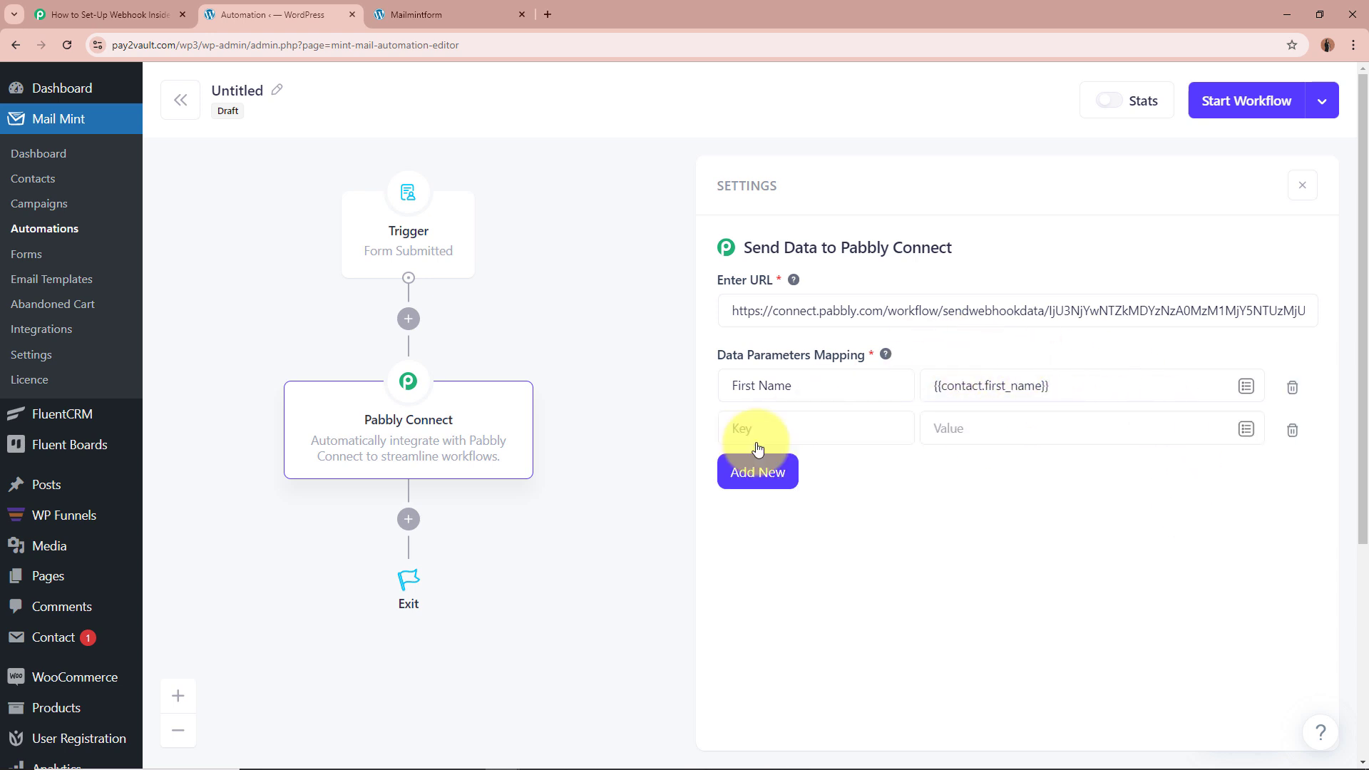
click(760, 430)
text(Last Name)
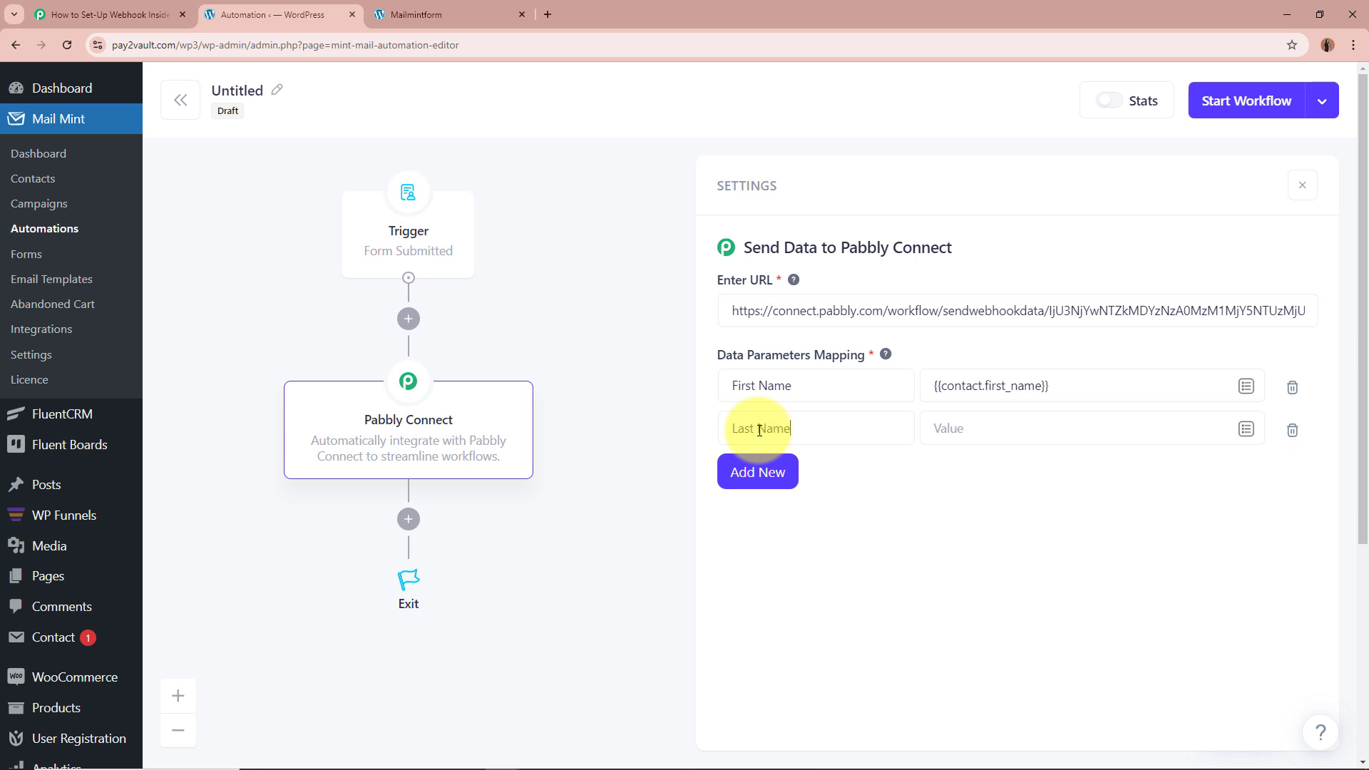
click(1246, 428)
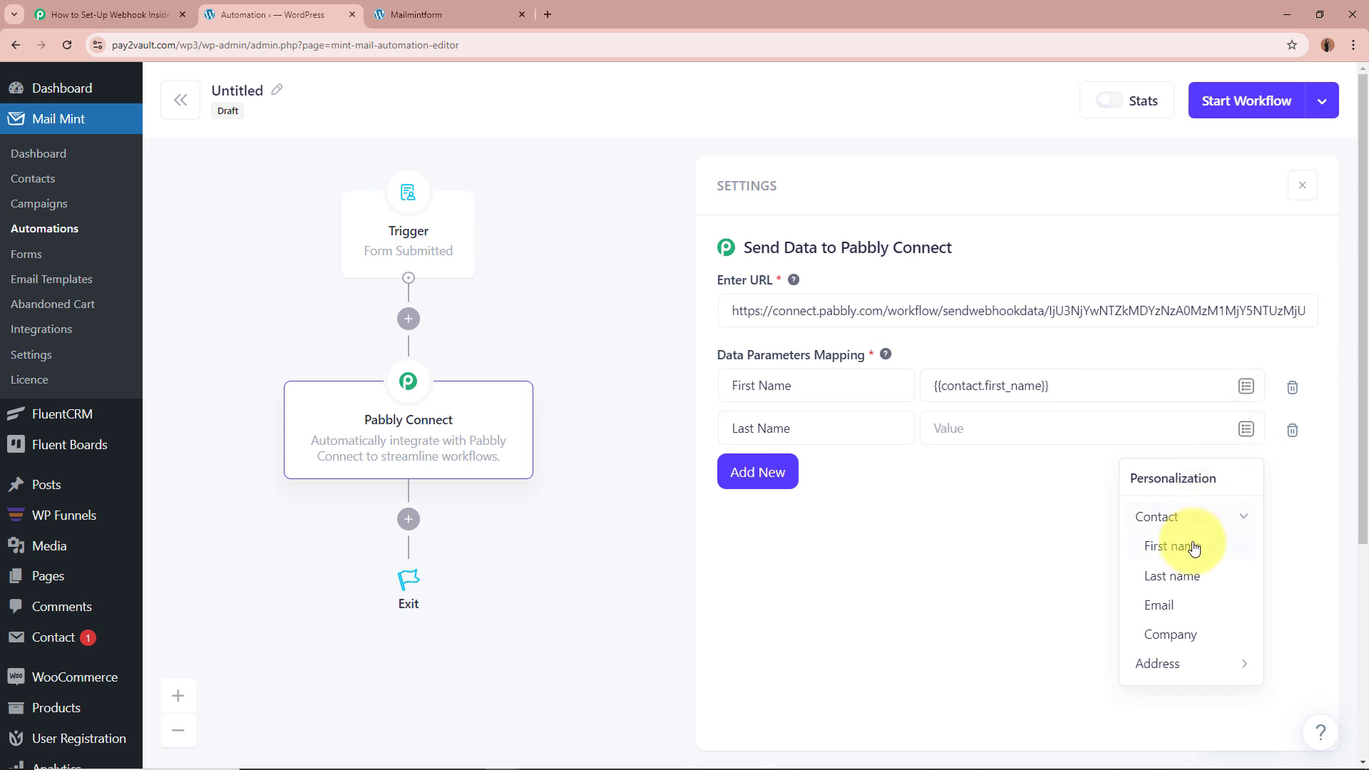
click(1190, 576)
Step: Map the Email key to the contact's email and remove the extra empty rows
click(757, 472)
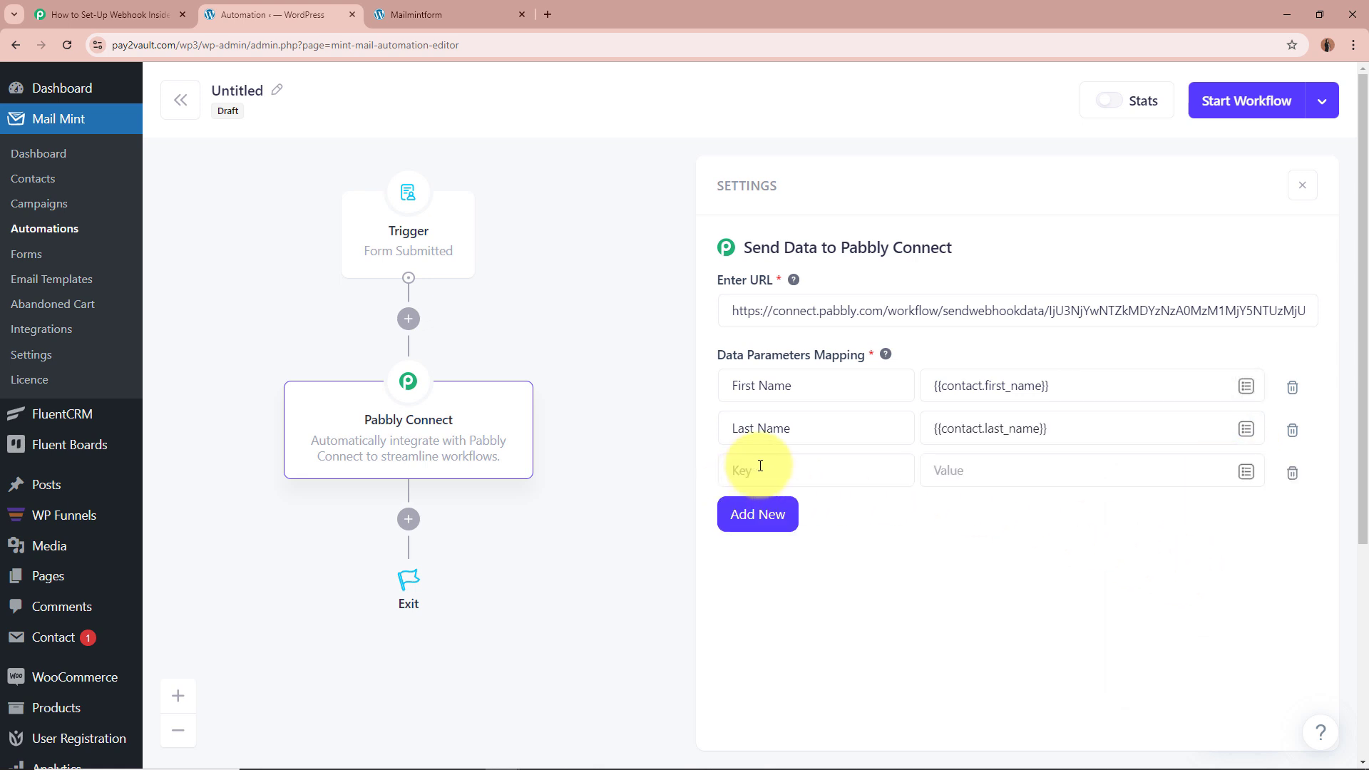
click(760, 466)
text(Email)
click(1164, 472)
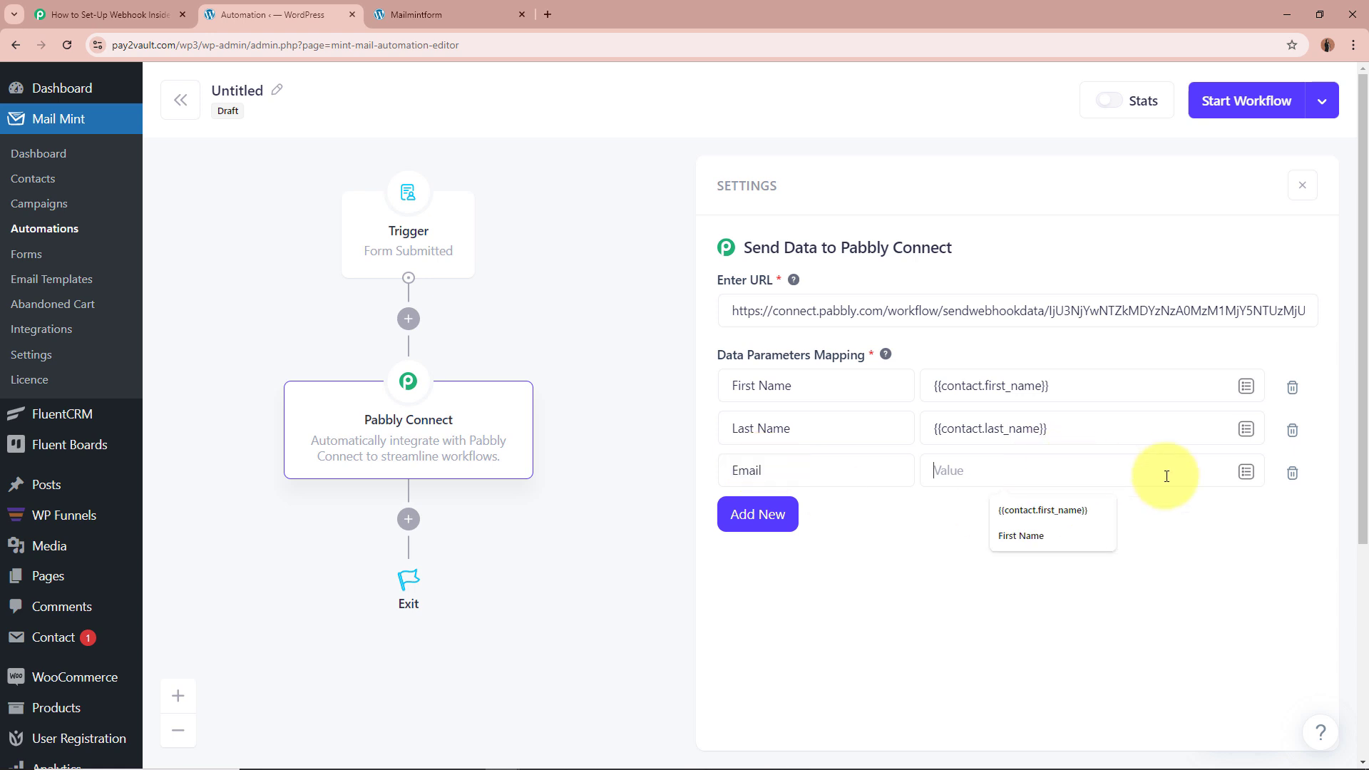
click(1246, 472)
click(1190, 646)
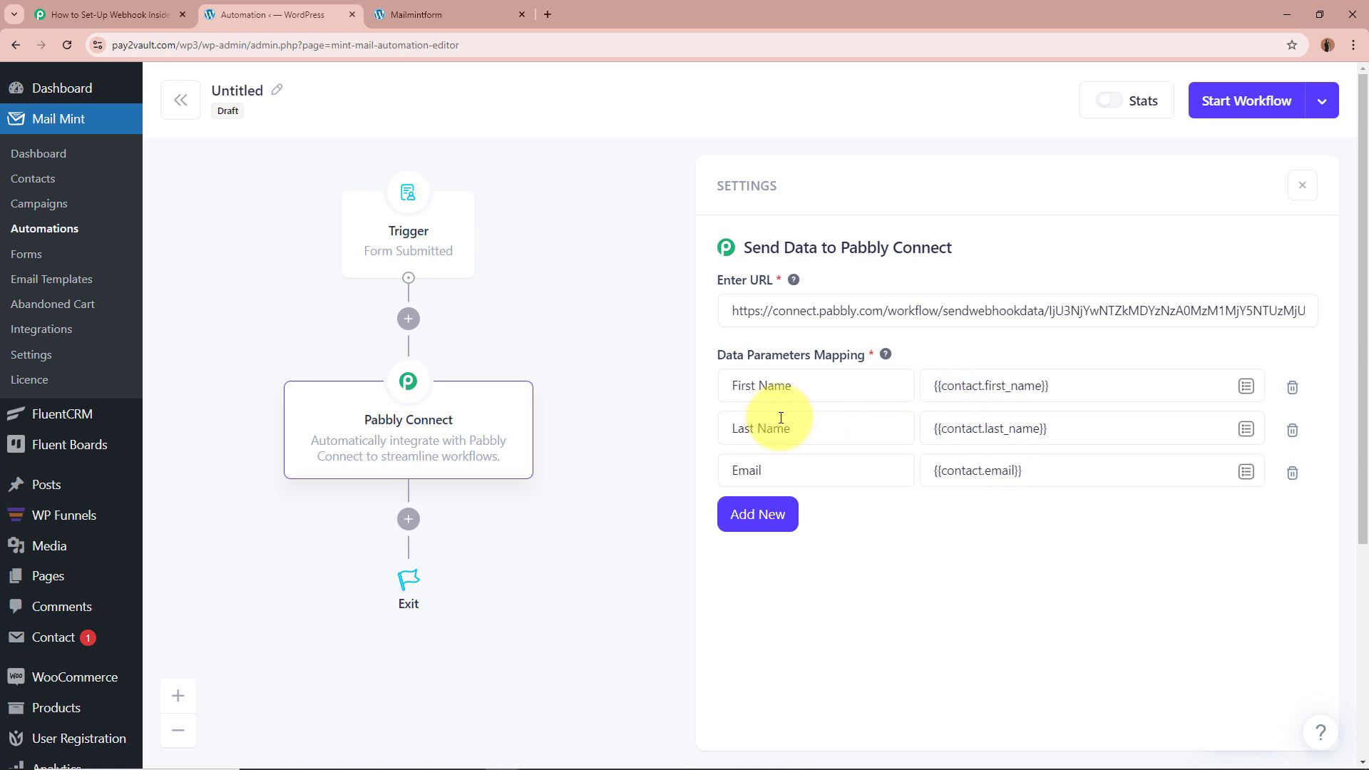
drag(716, 356, 941, 357)
click(1037, 546)
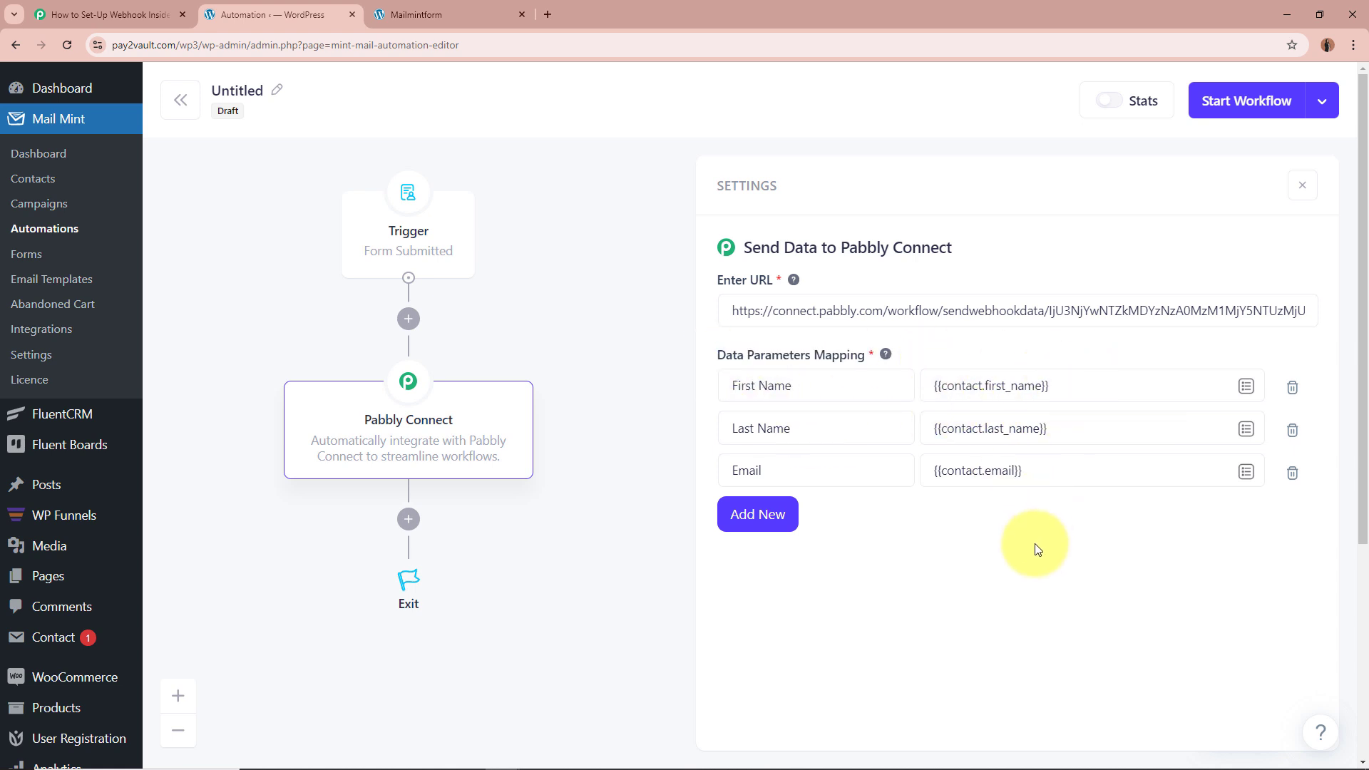
click(779, 515)
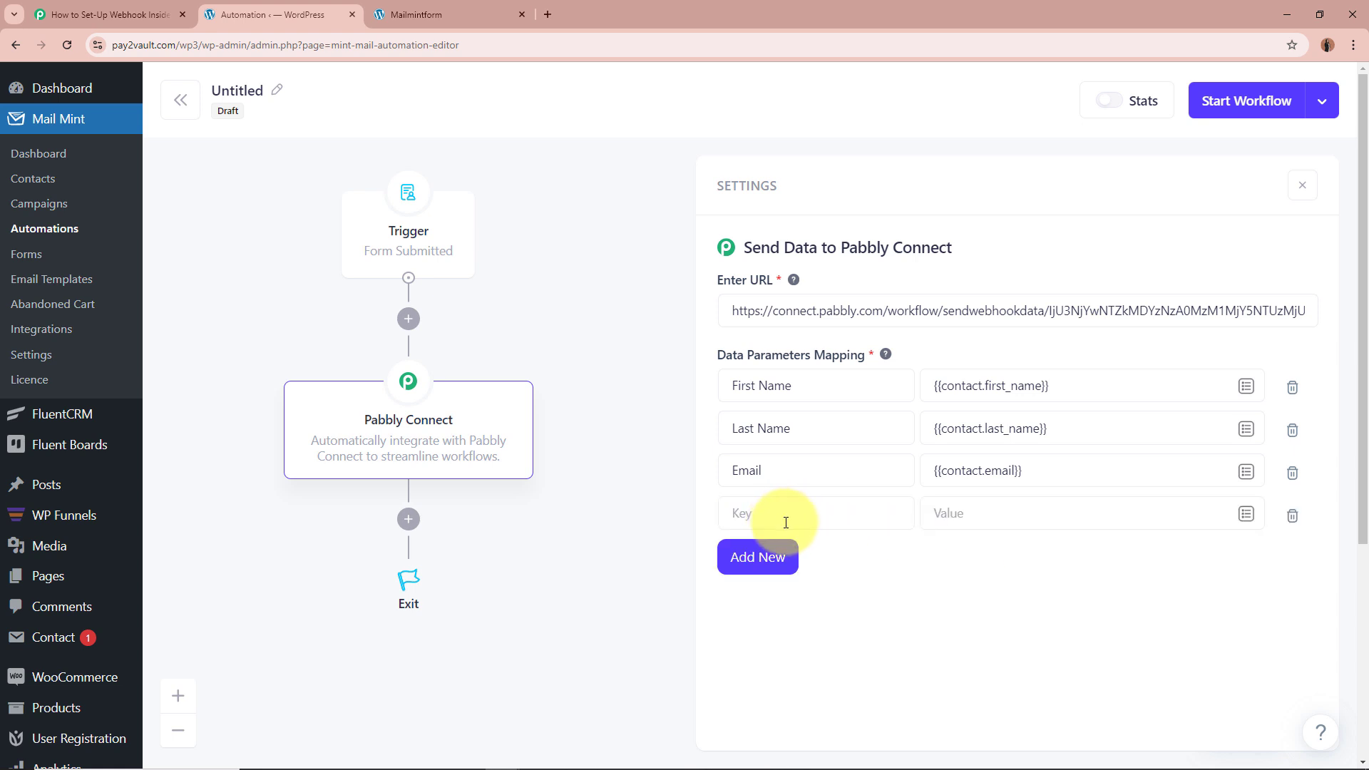
click(772, 561)
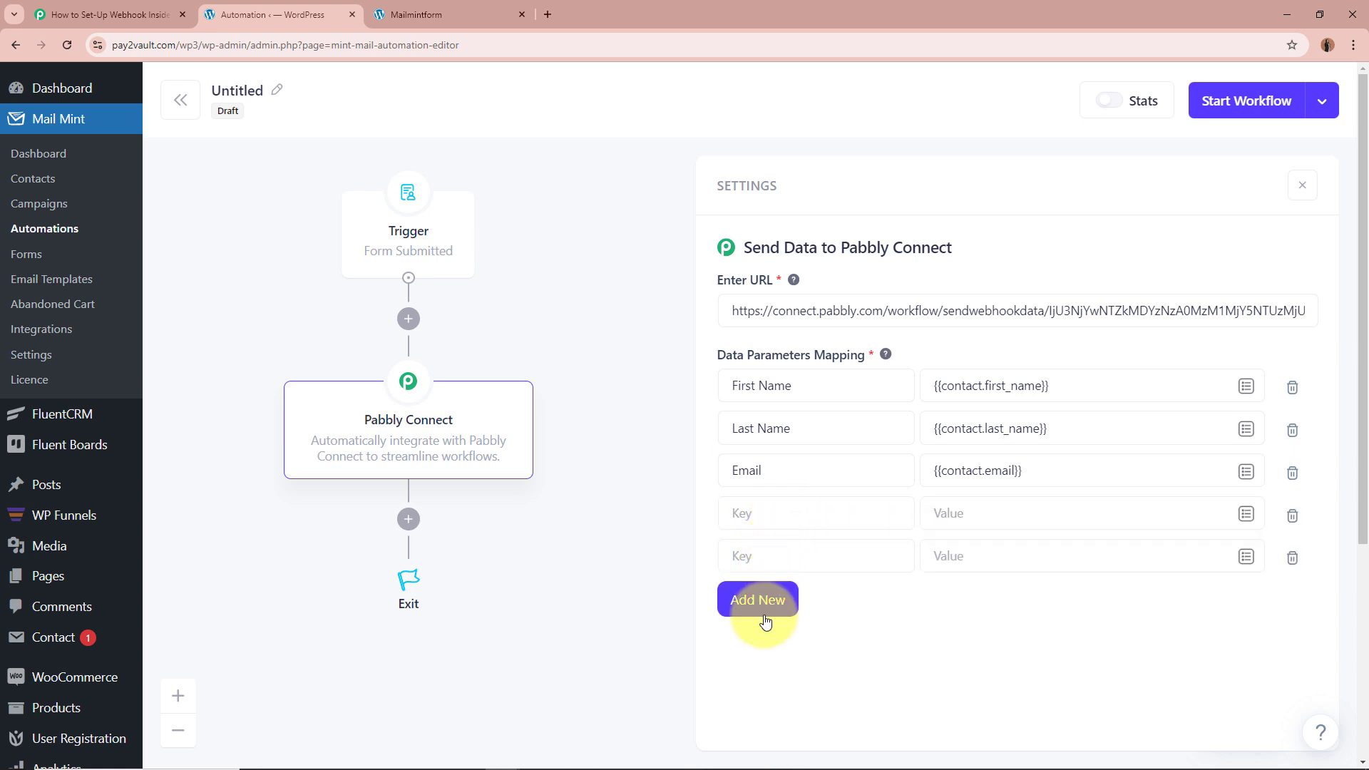
click(1295, 518)
click(1295, 515)
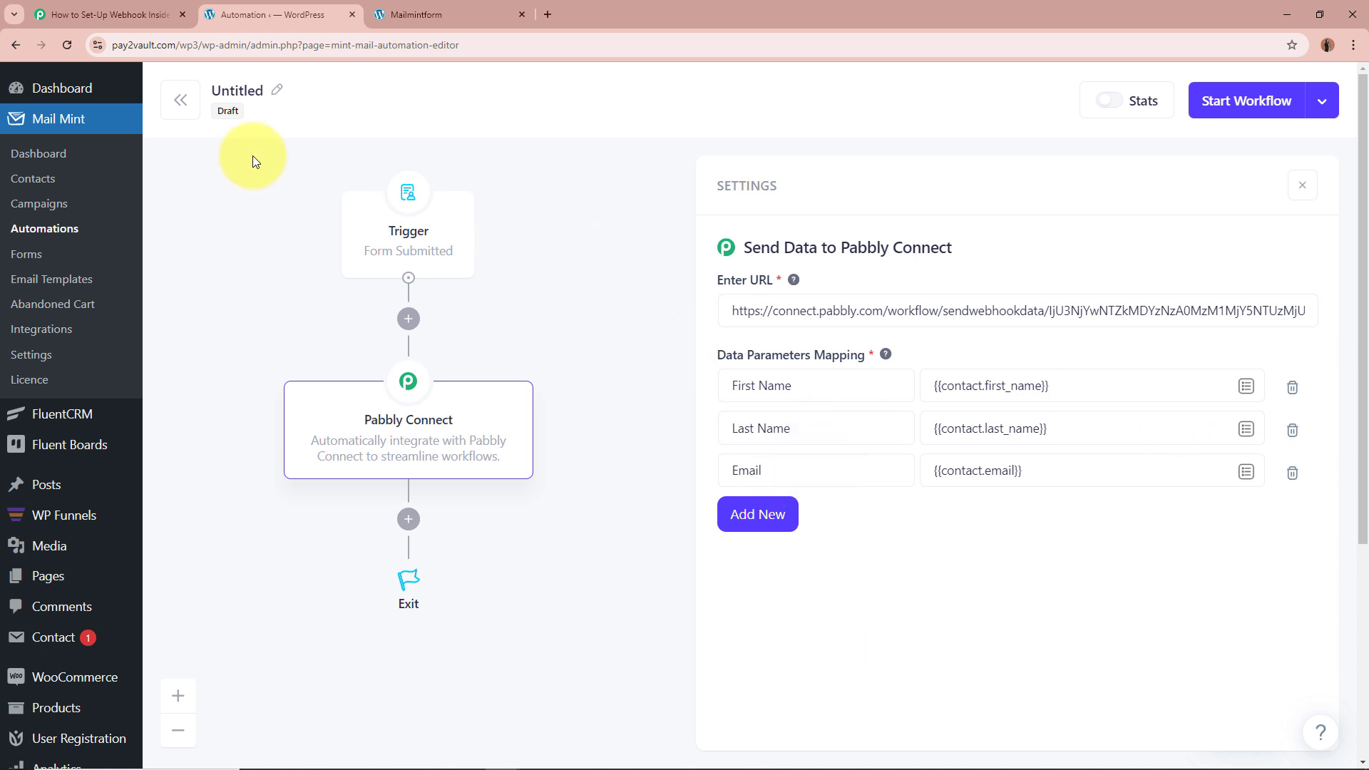
Step: Start the workflow, then reopen the Untitled automation from the list
click(1255, 106)
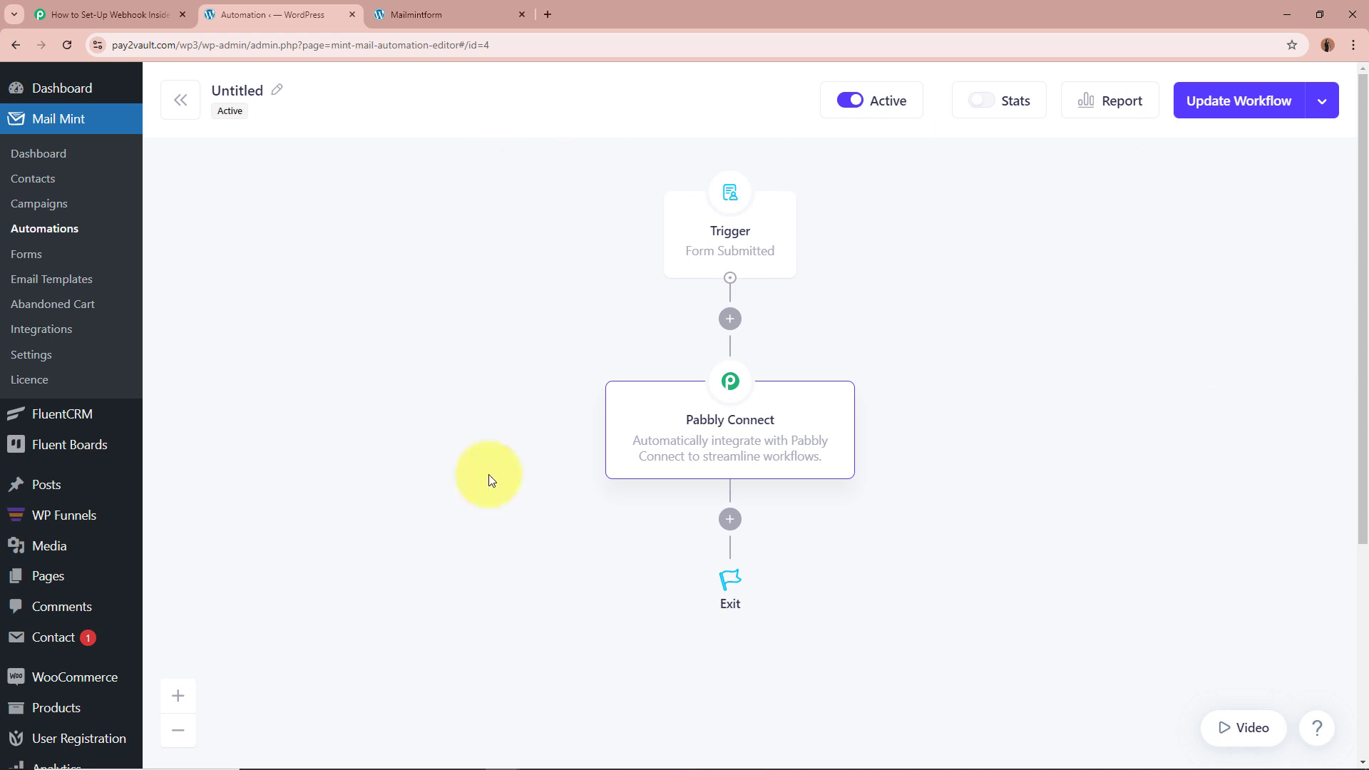
click(178, 106)
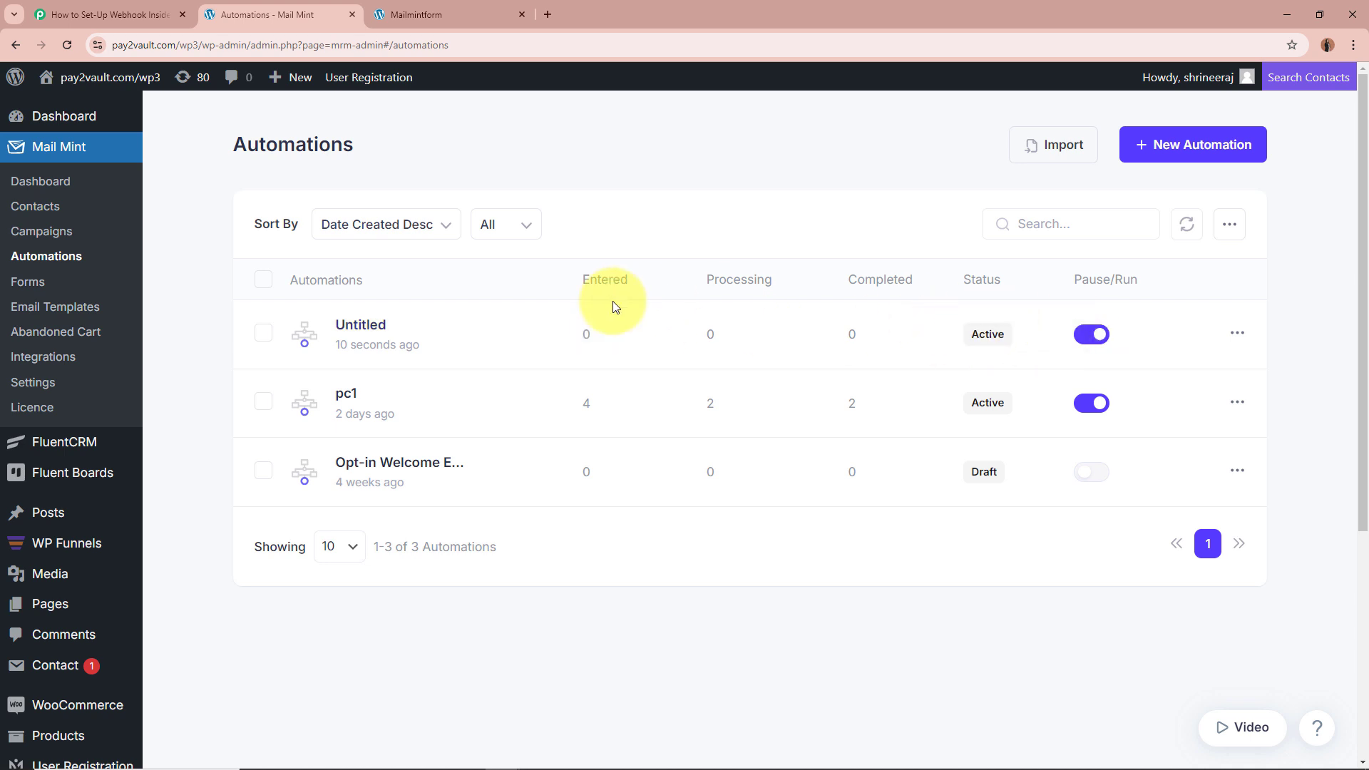
click(374, 333)
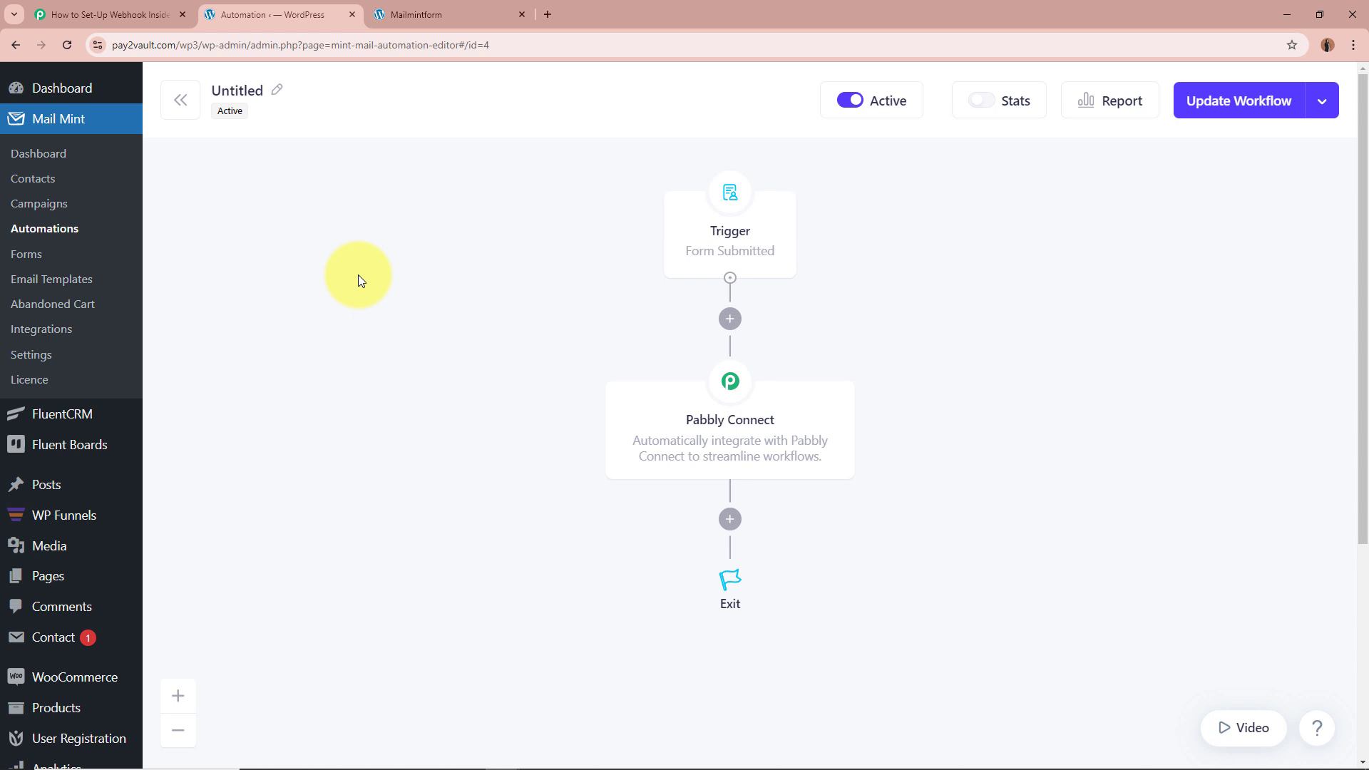
Step: Rename the automation from Untitled to Test and save it
click(272, 90)
drag(270, 94, 214, 99)
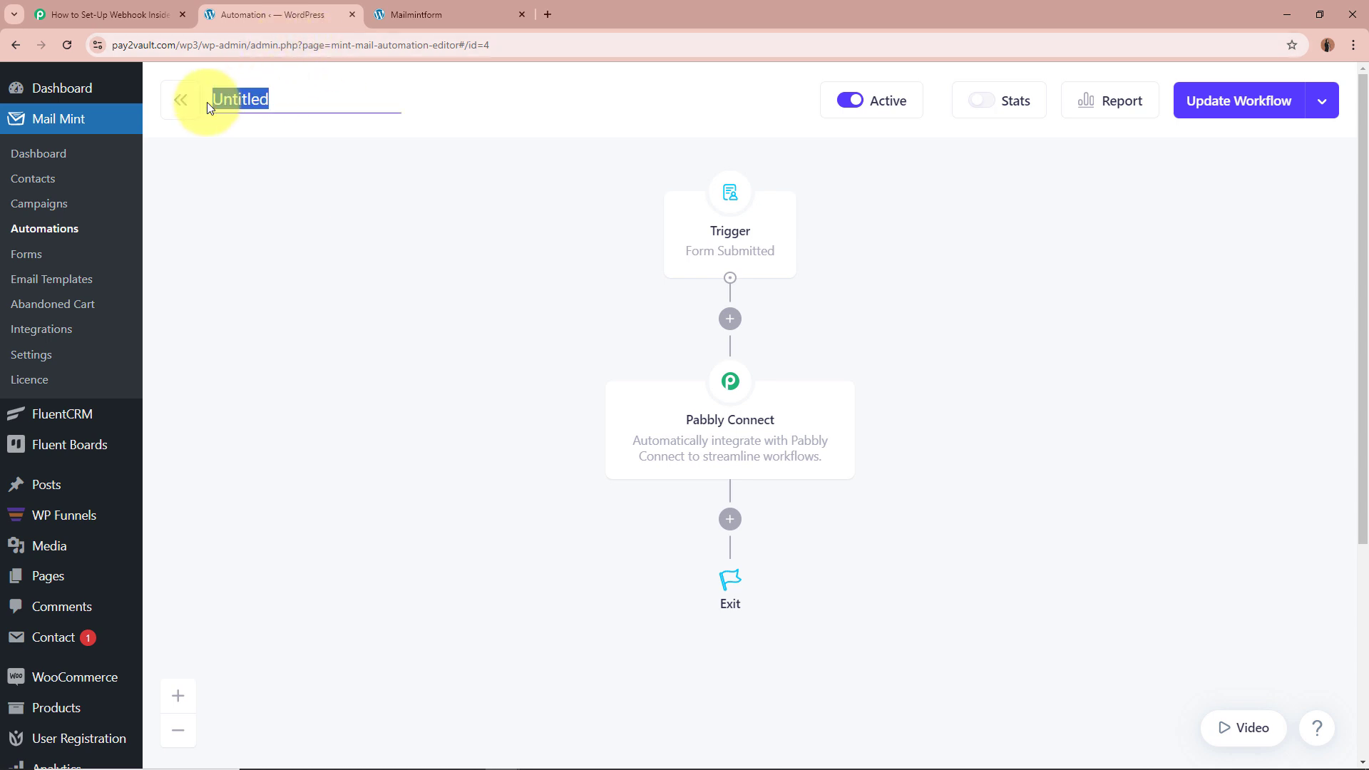
text(Test)
key(Return)
click(1262, 101)
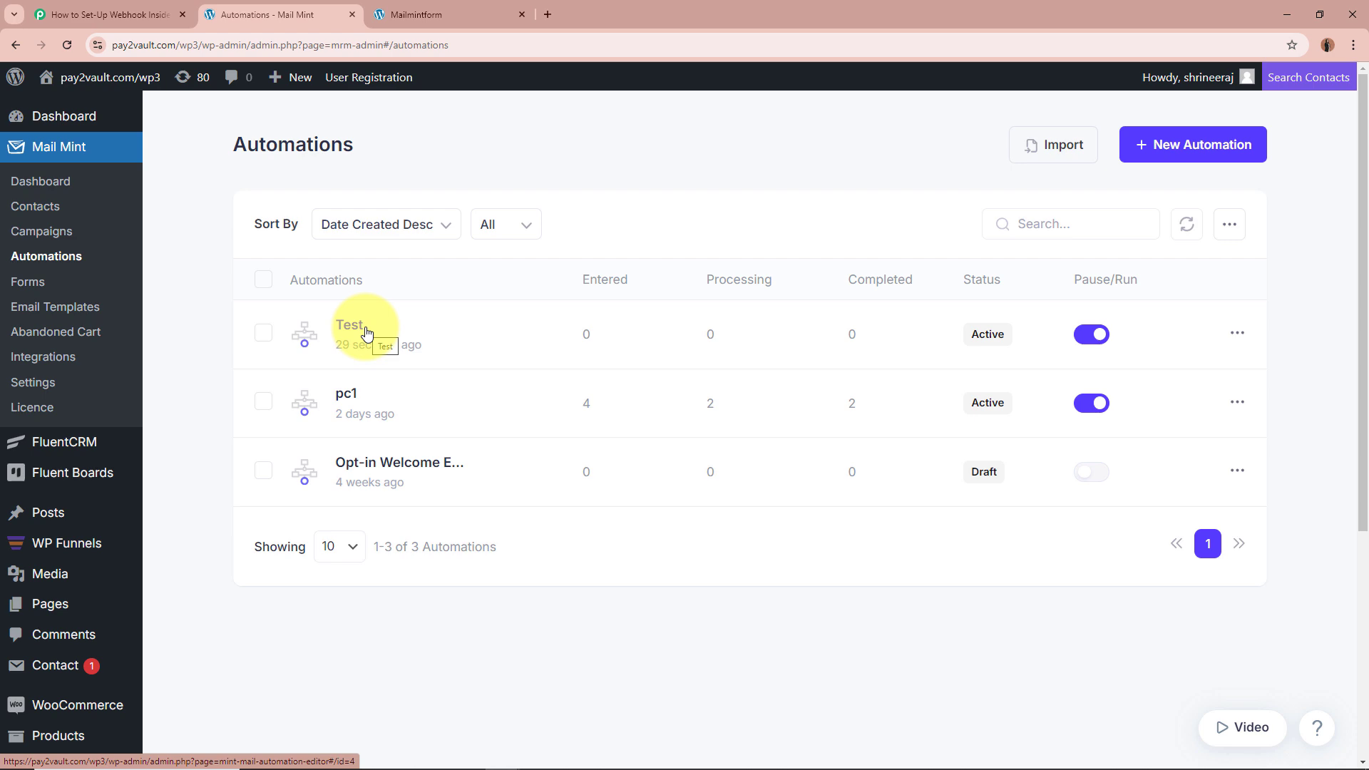
Step: Confirm Pabbly's Mail Mint trigger shows Waiting For Webhook Response, then switch to the Mailmintform page
click(57, 13)
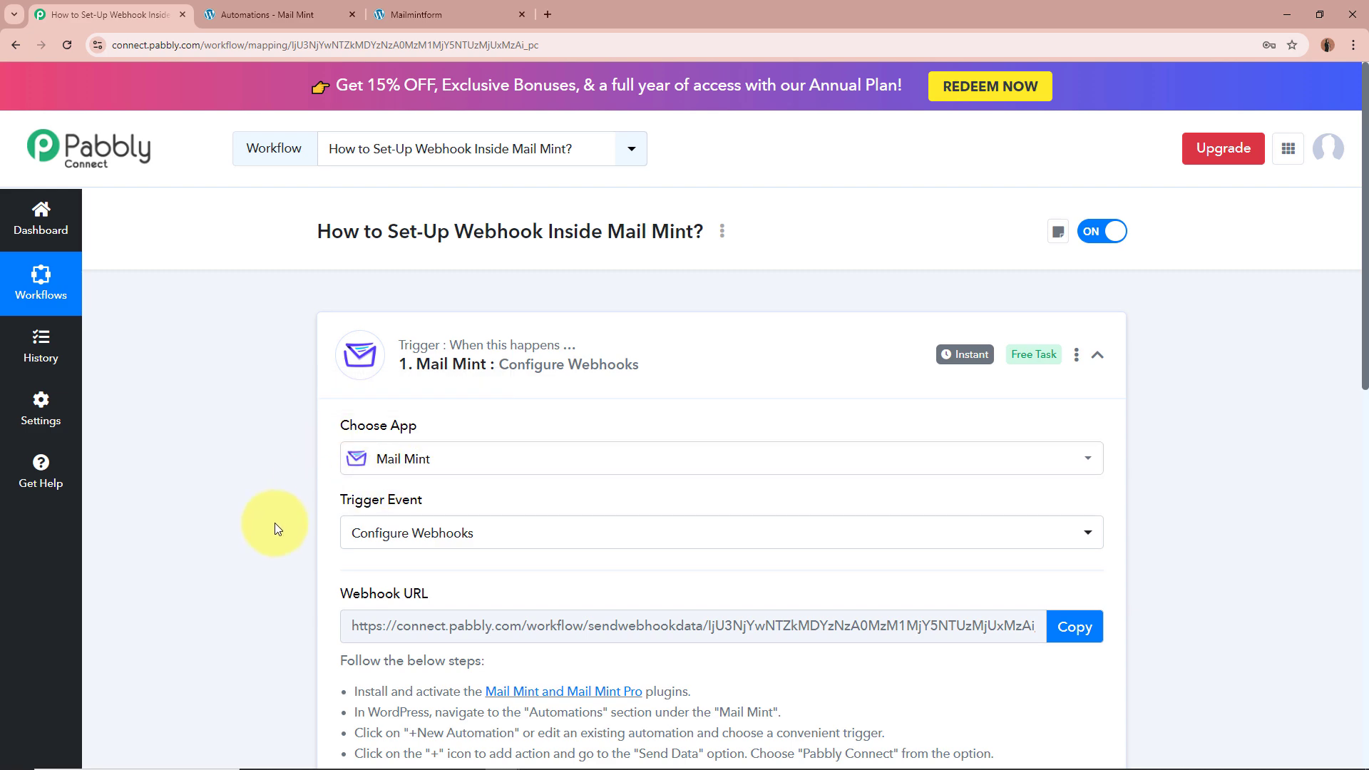
scroll(275, 525, down, 5)
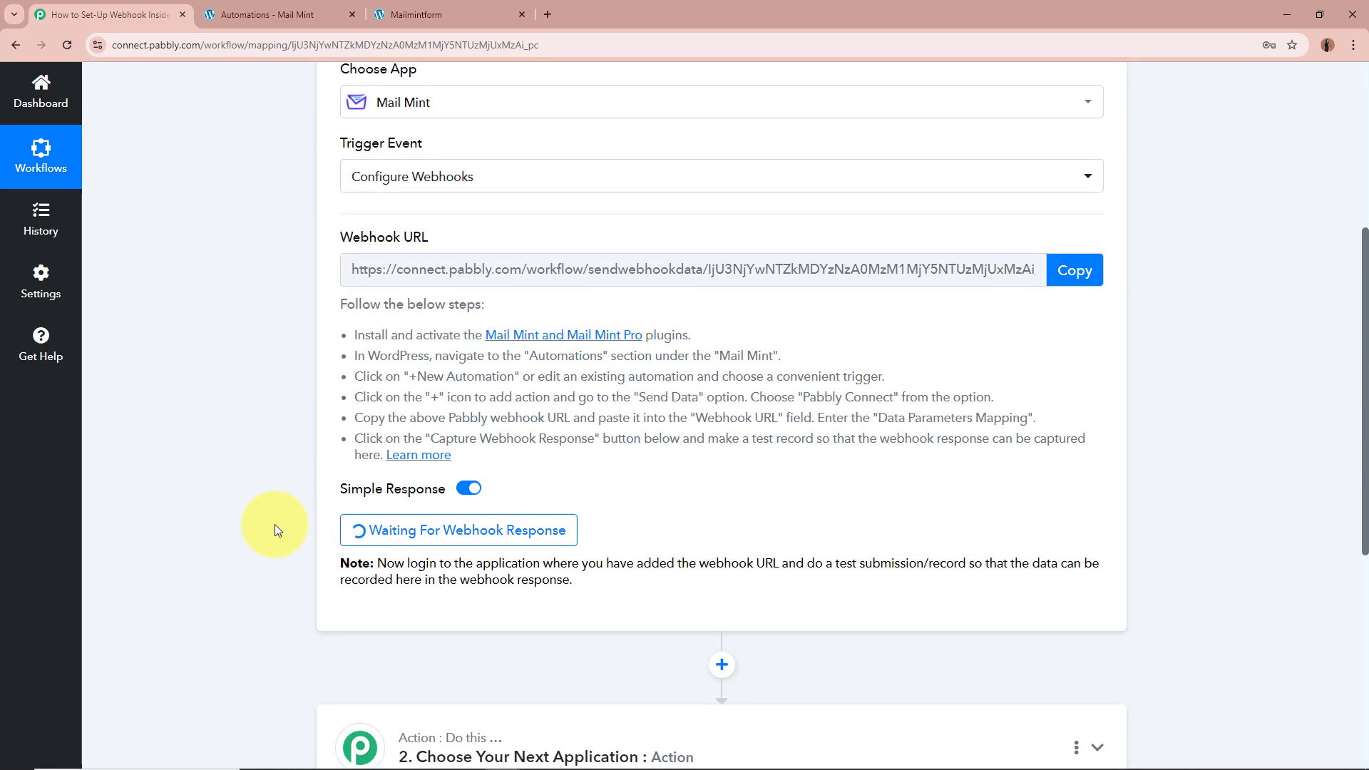
scroll(275, 525, up, 5)
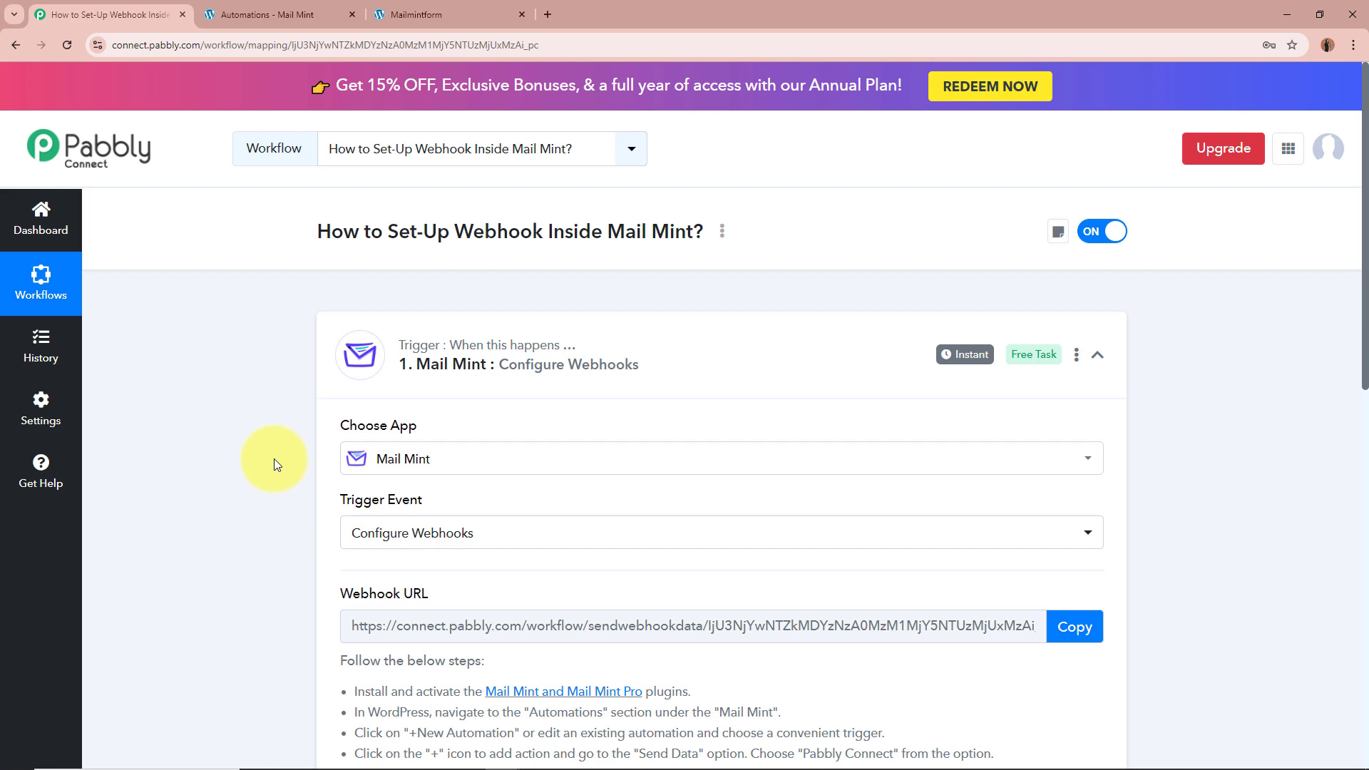
scroll(274, 459, down, 7)
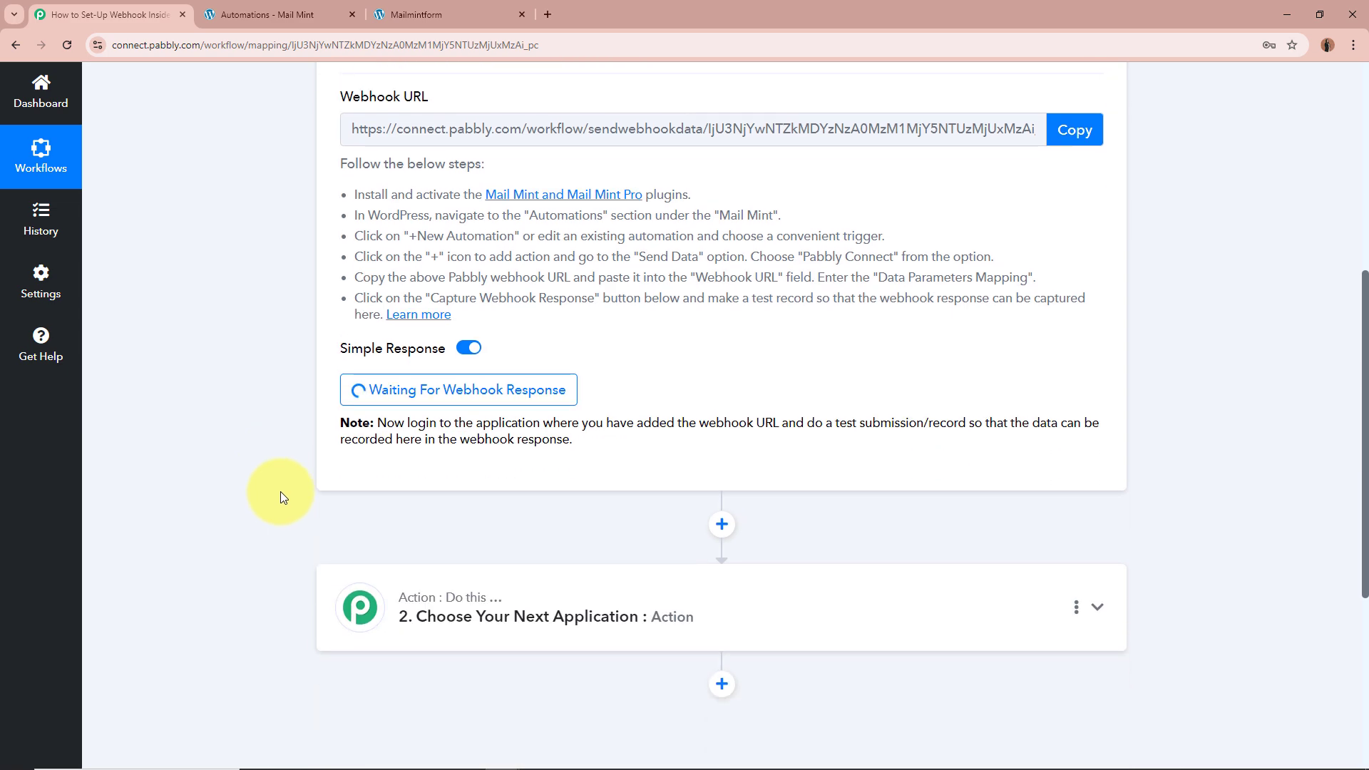
scroll(290, 467, up, 7)
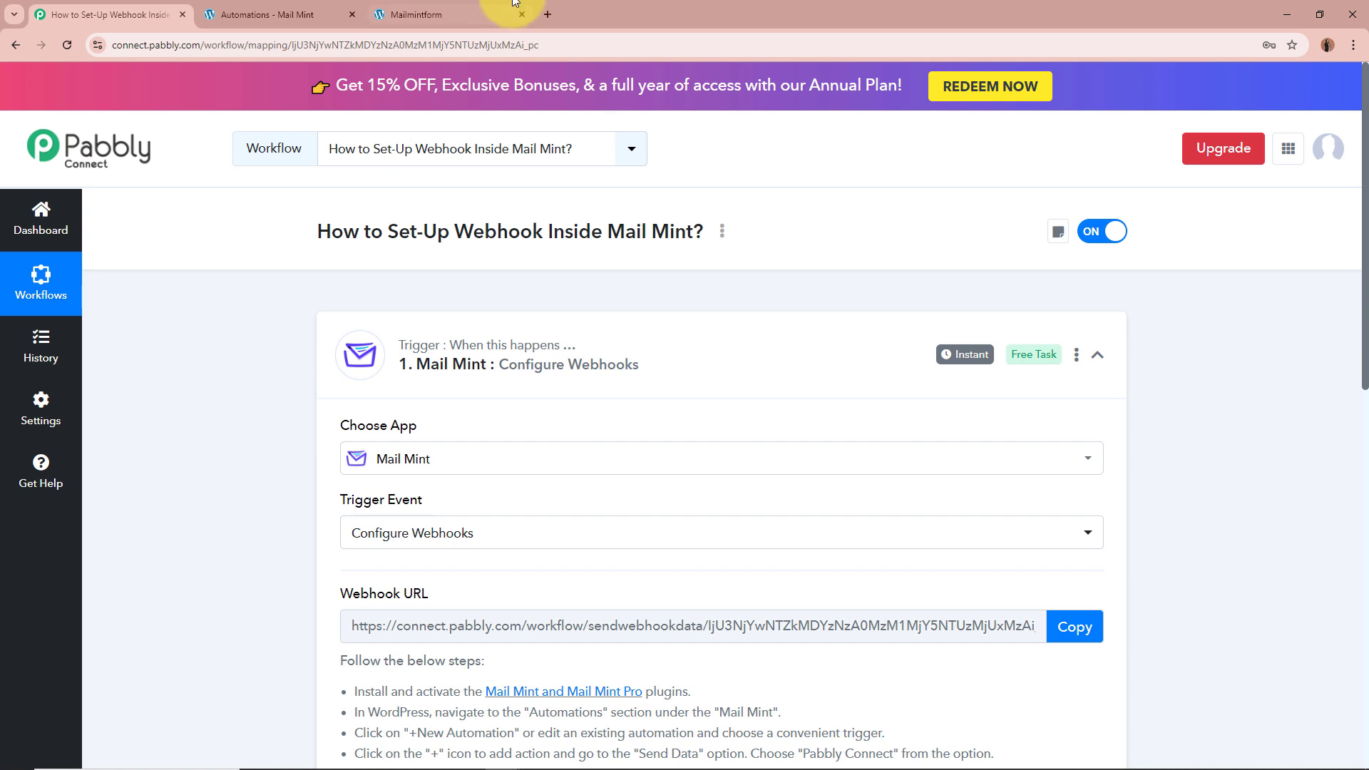
click(471, 14)
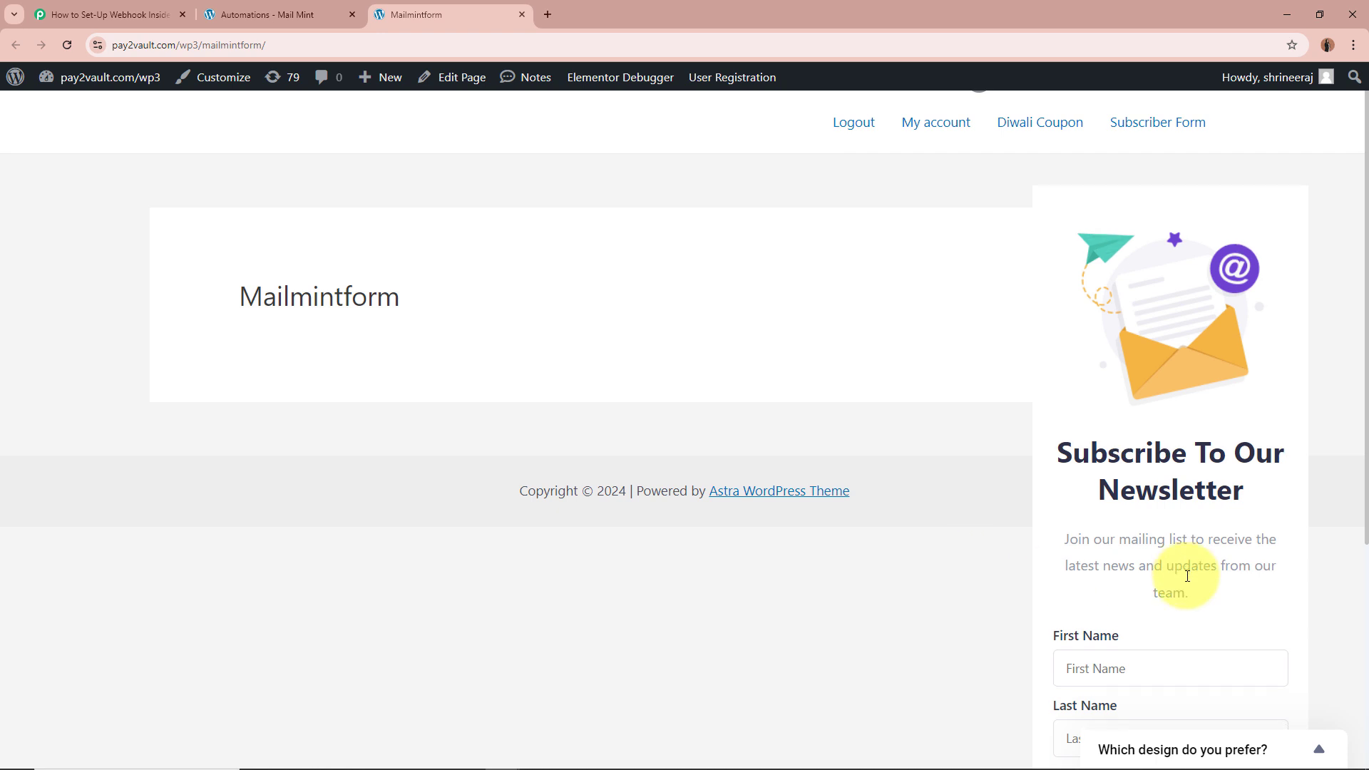
Step: Fill the newsletter form with first name Test, last name Demo and a test email
scroll(1187, 576, down, 3)
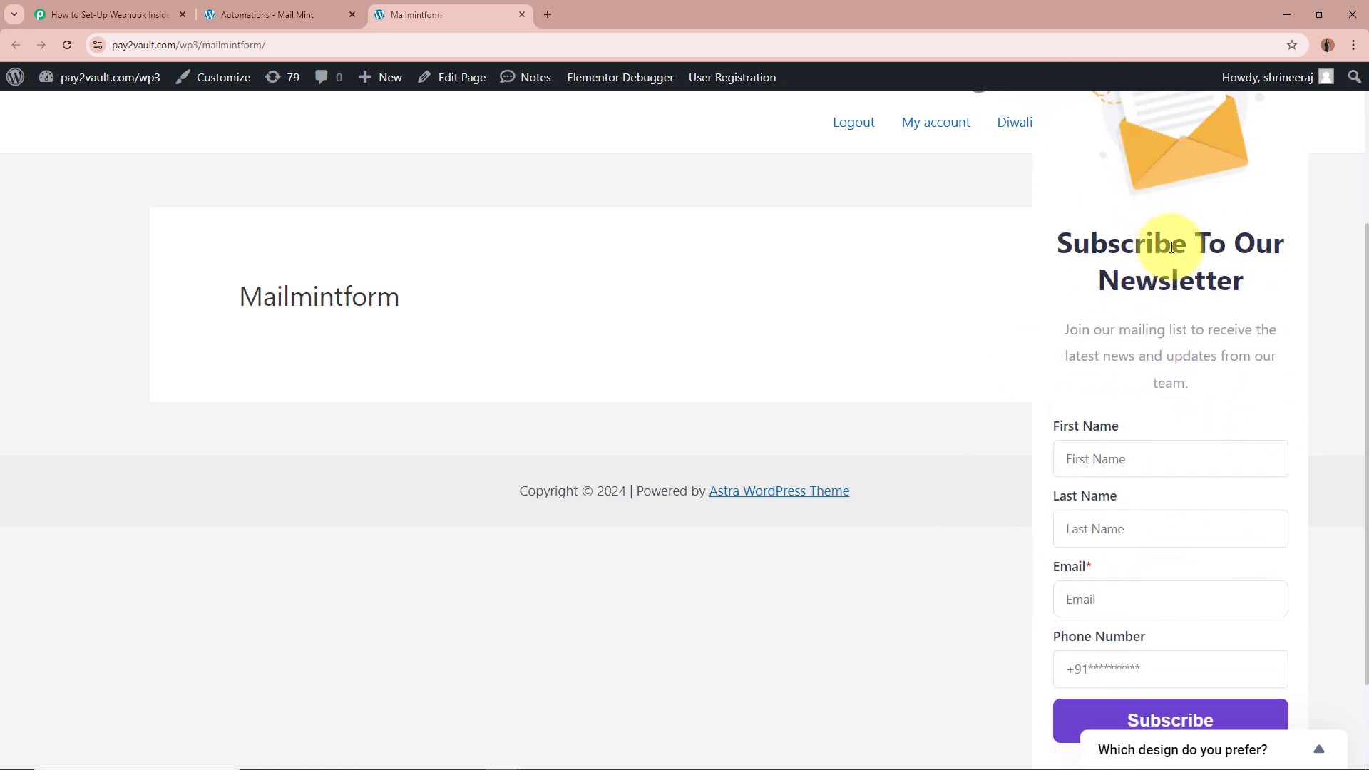
click(1145, 459)
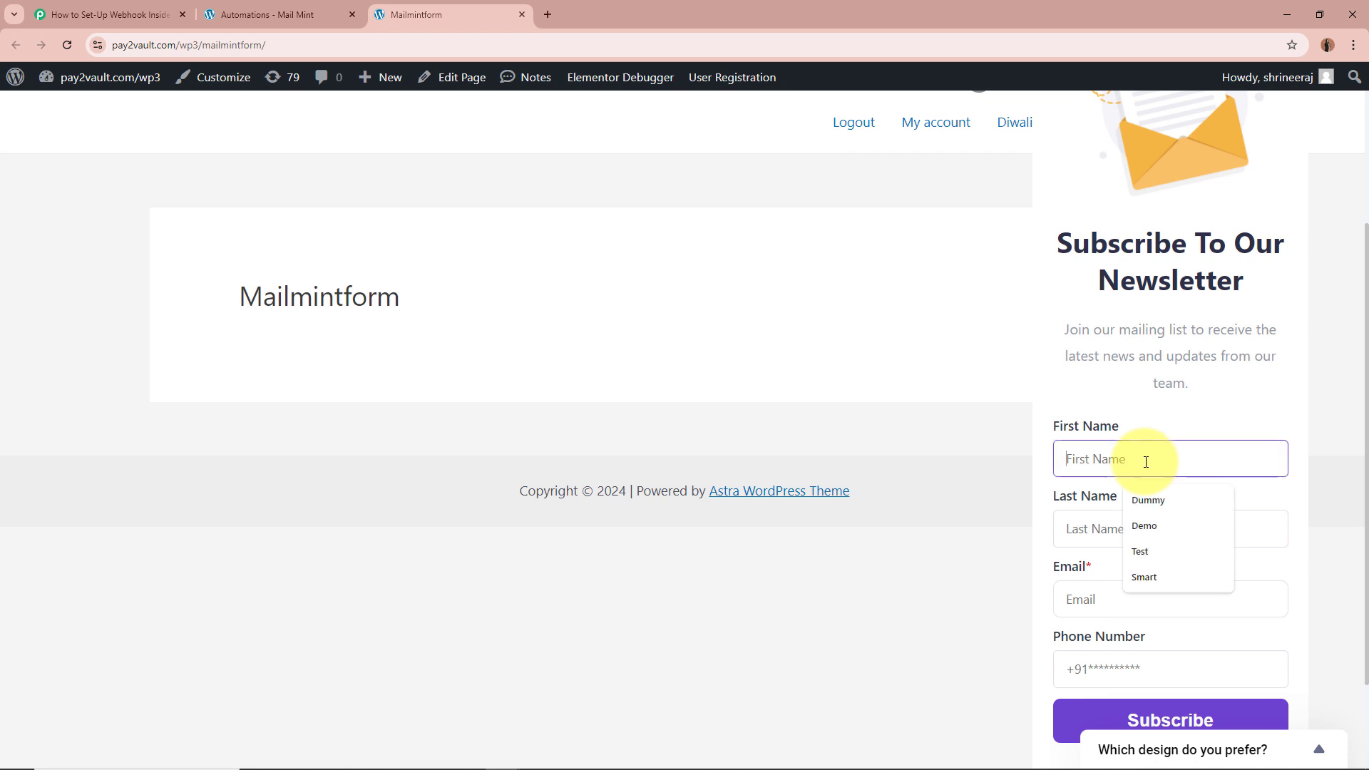
text(Test)
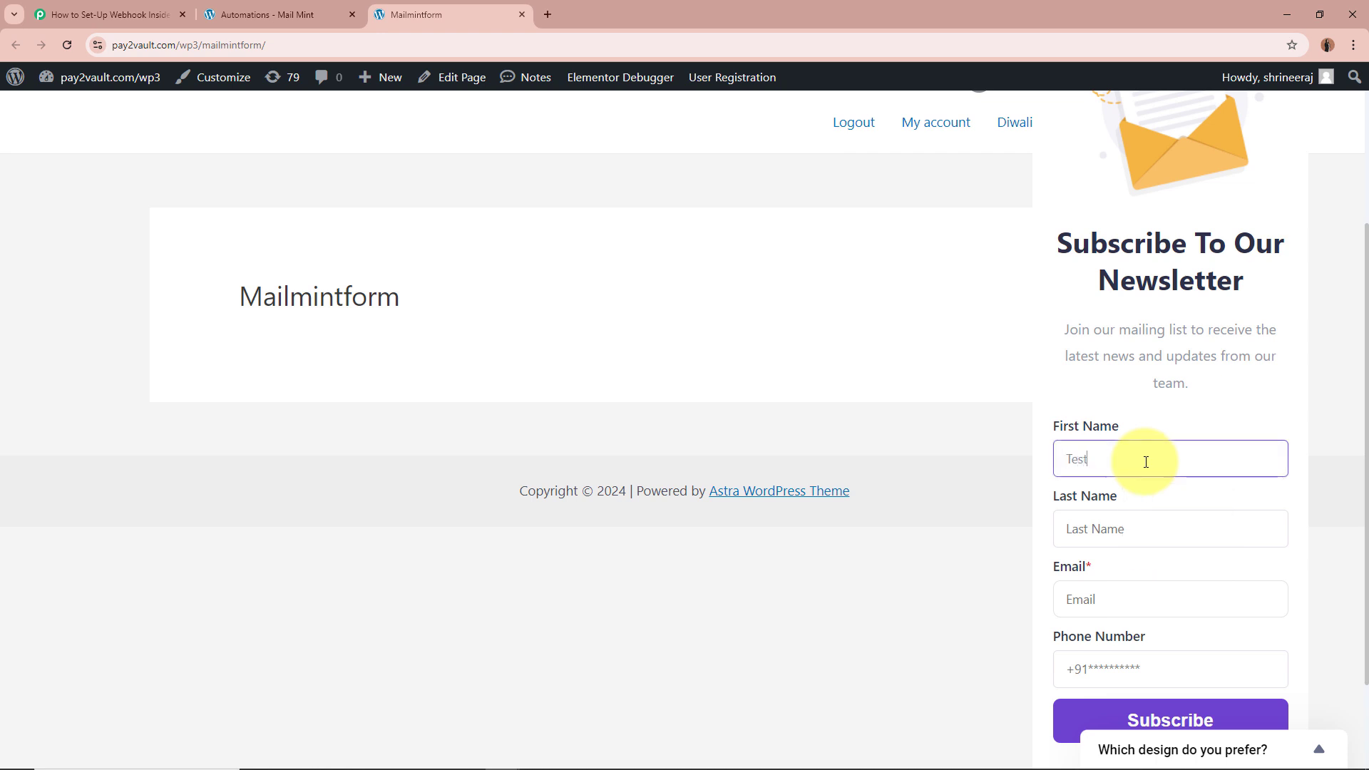
click(1156, 538)
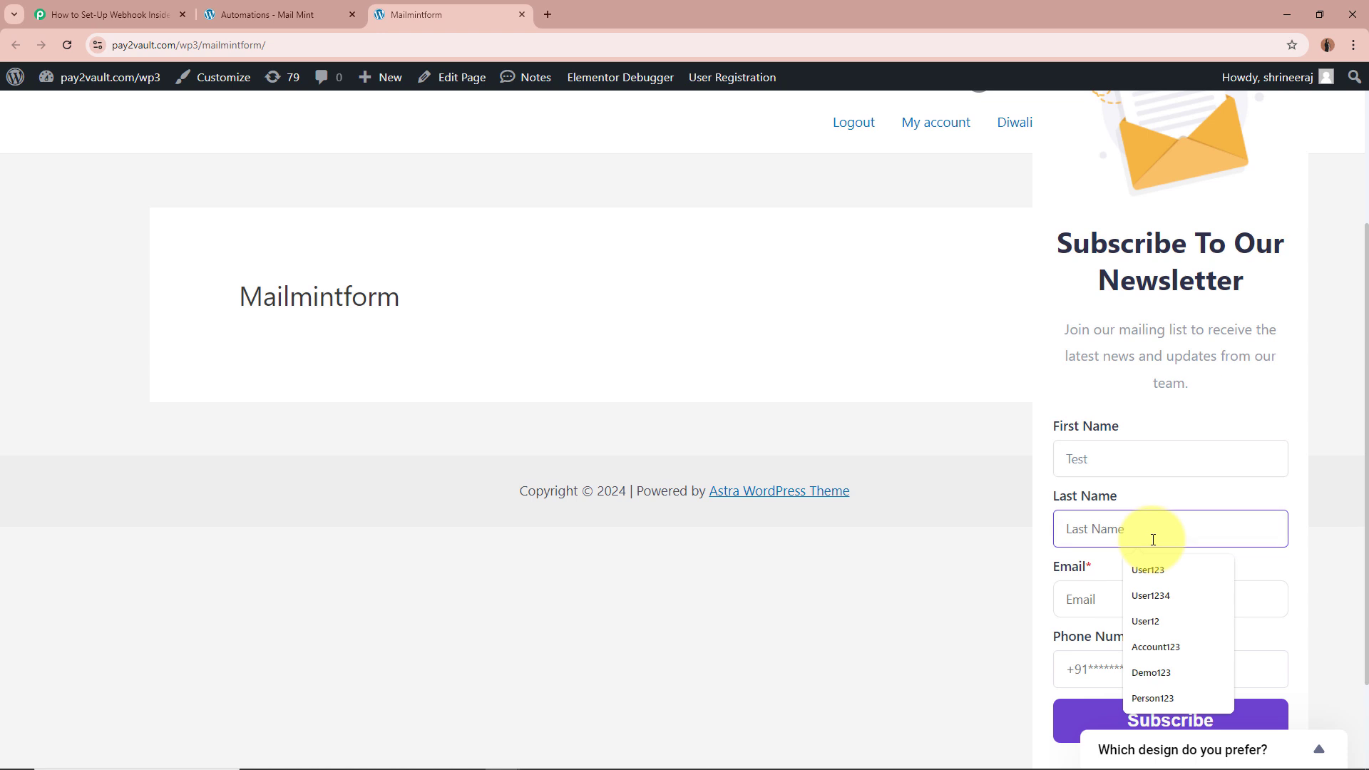
text(Demo)
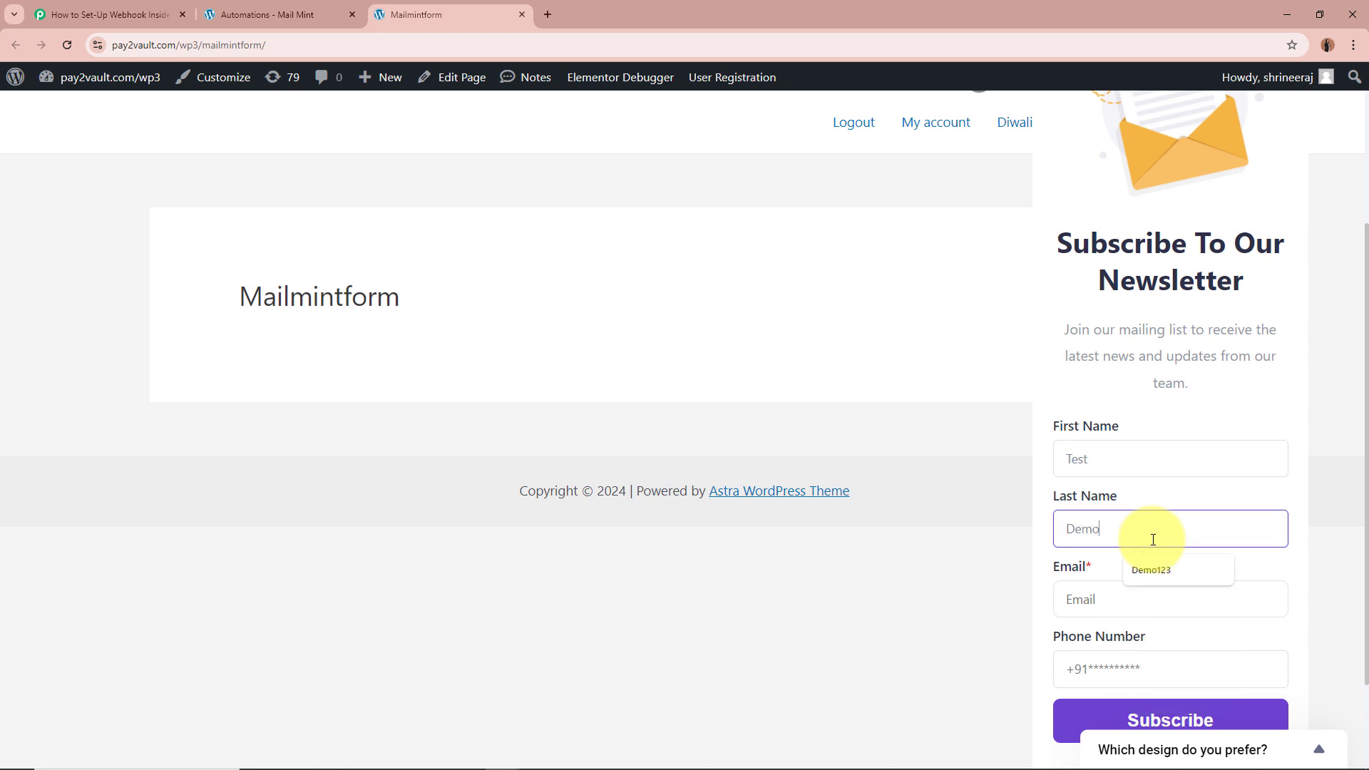
click(1082, 601)
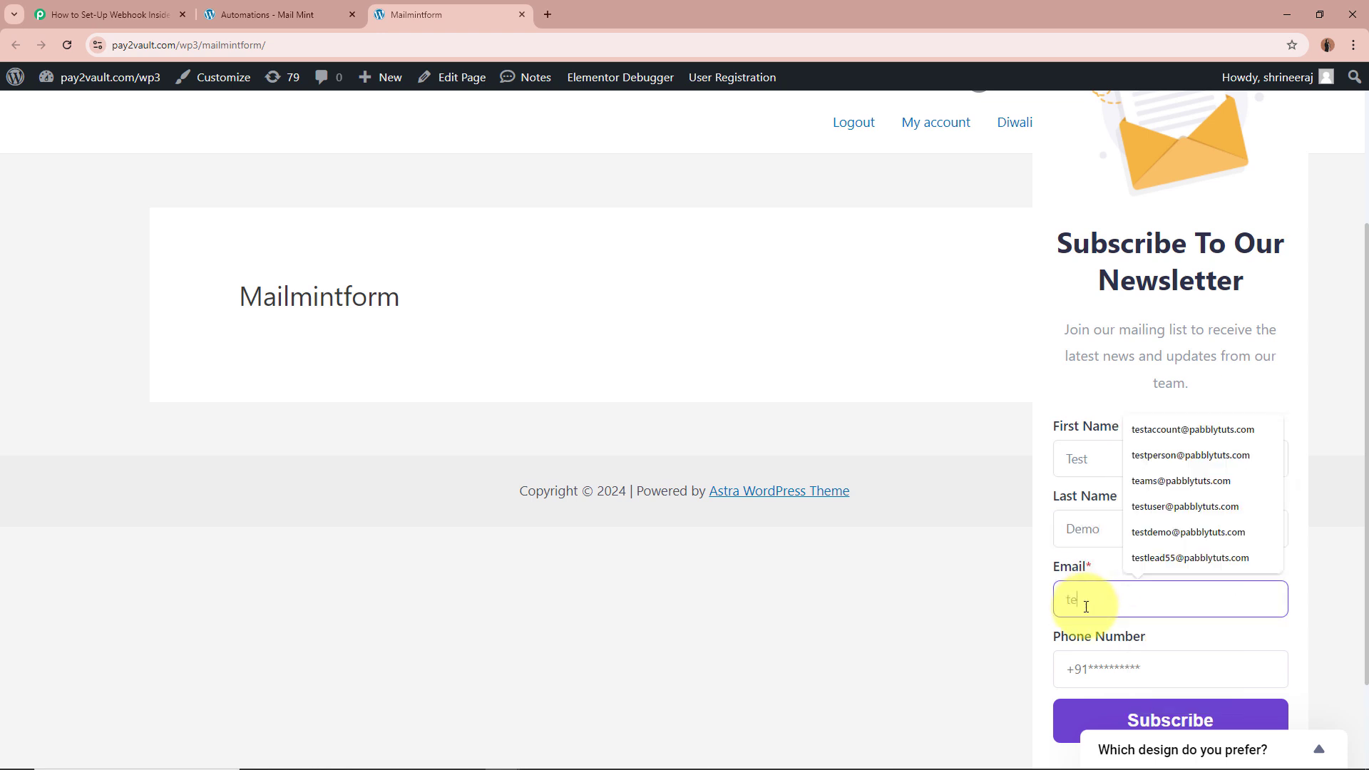
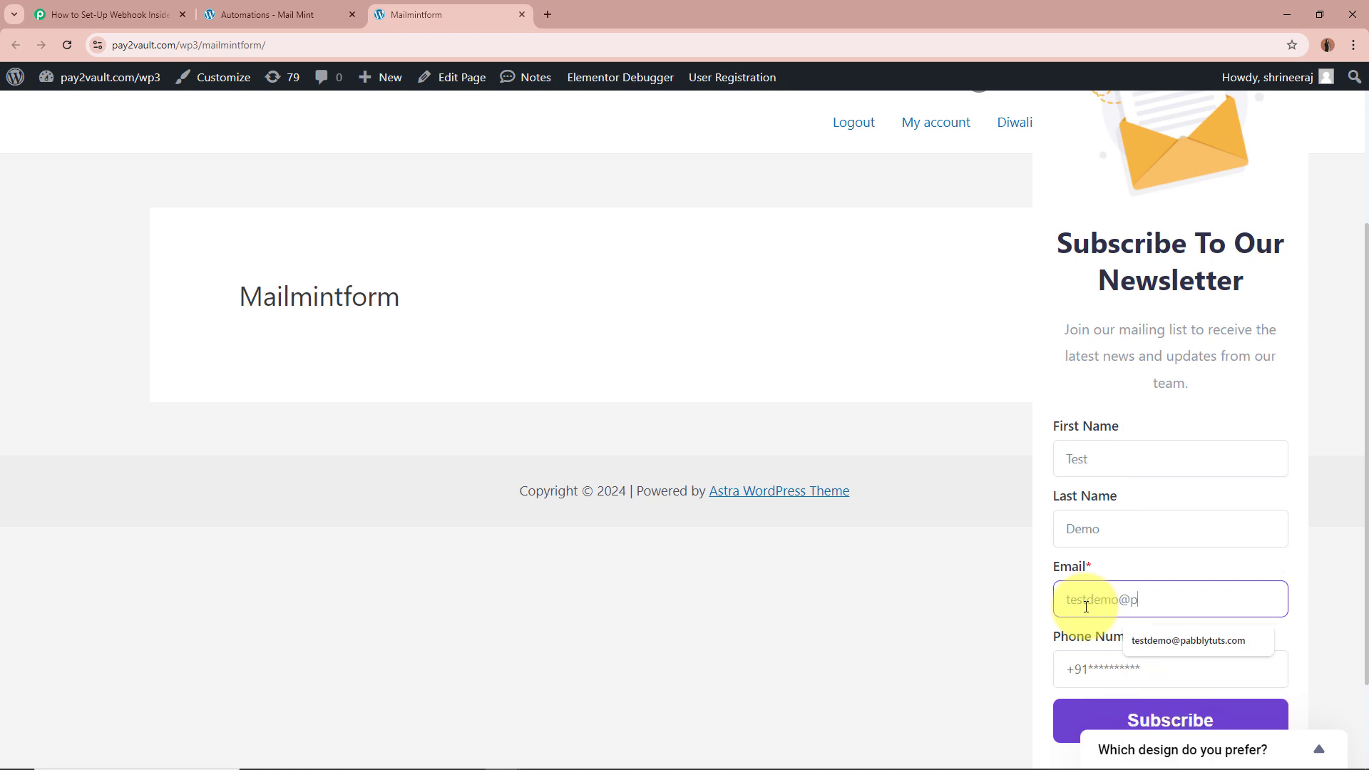
key(Down)
key(Return)
Step: Enter a test phone number and subscribe, getting 'Form submitted successfully'
click(1134, 667)
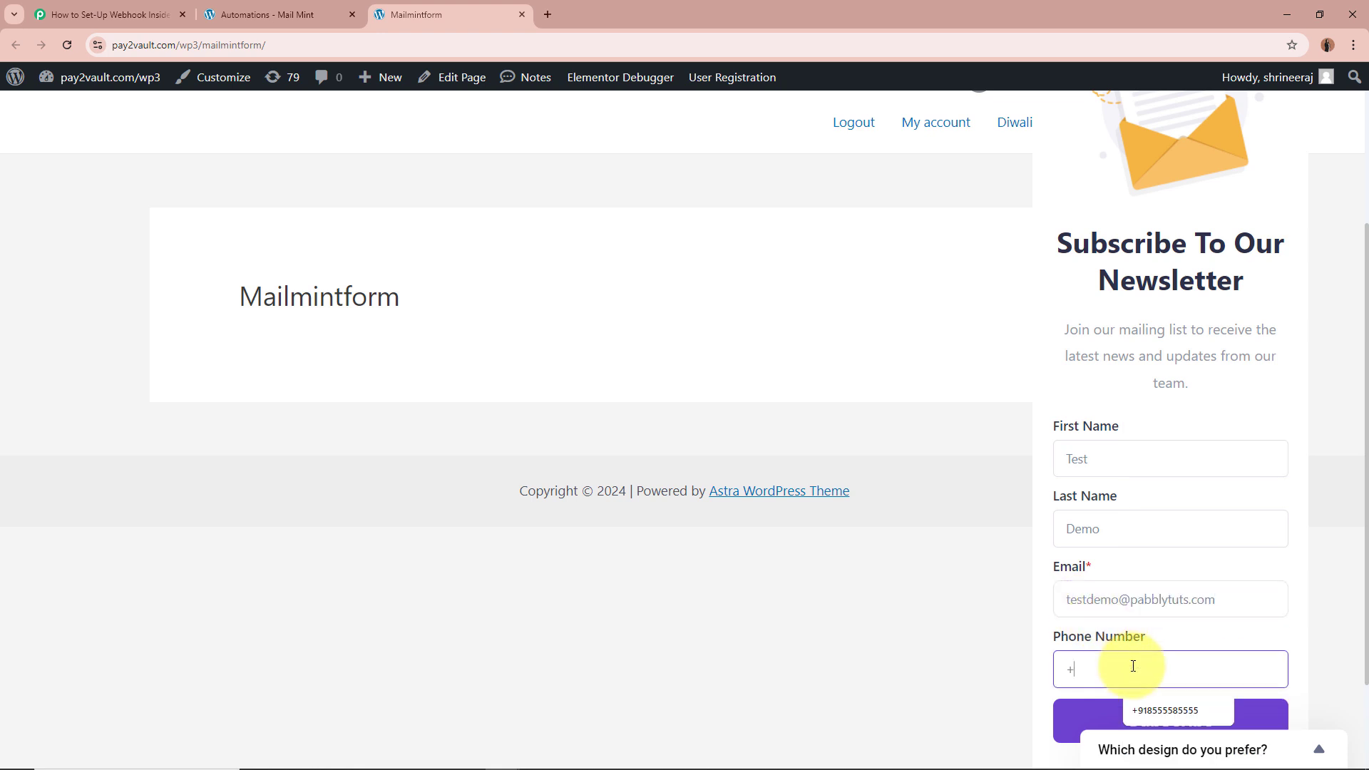
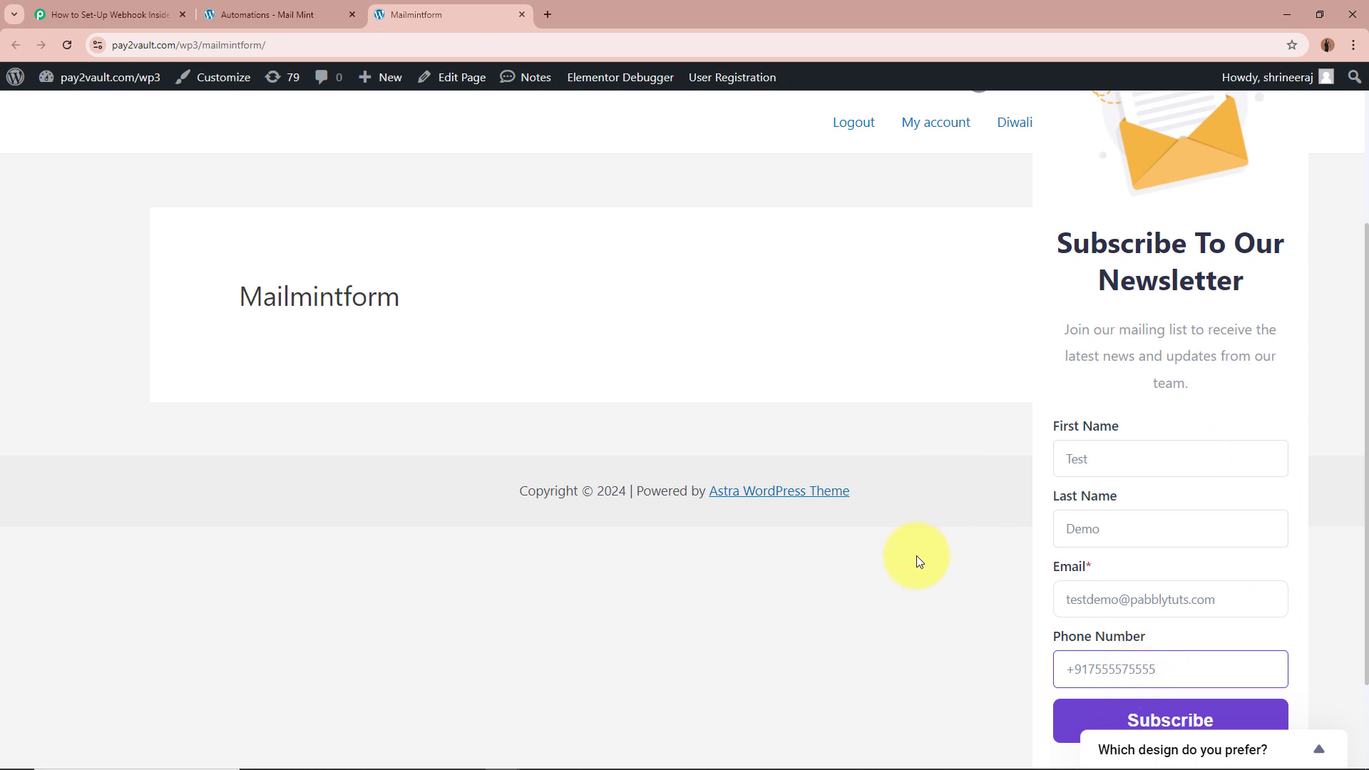
click(1216, 722)
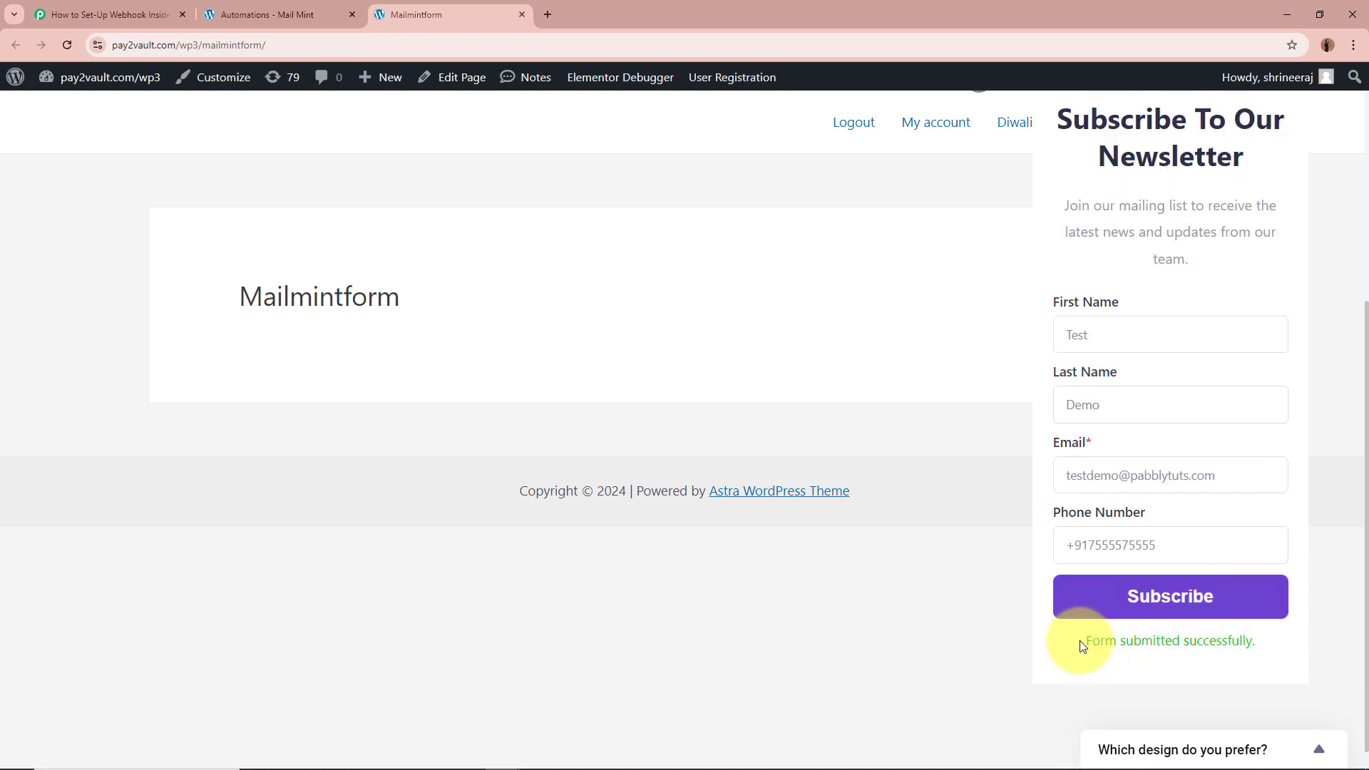
drag(1083, 640, 1336, 642)
click(830, 633)
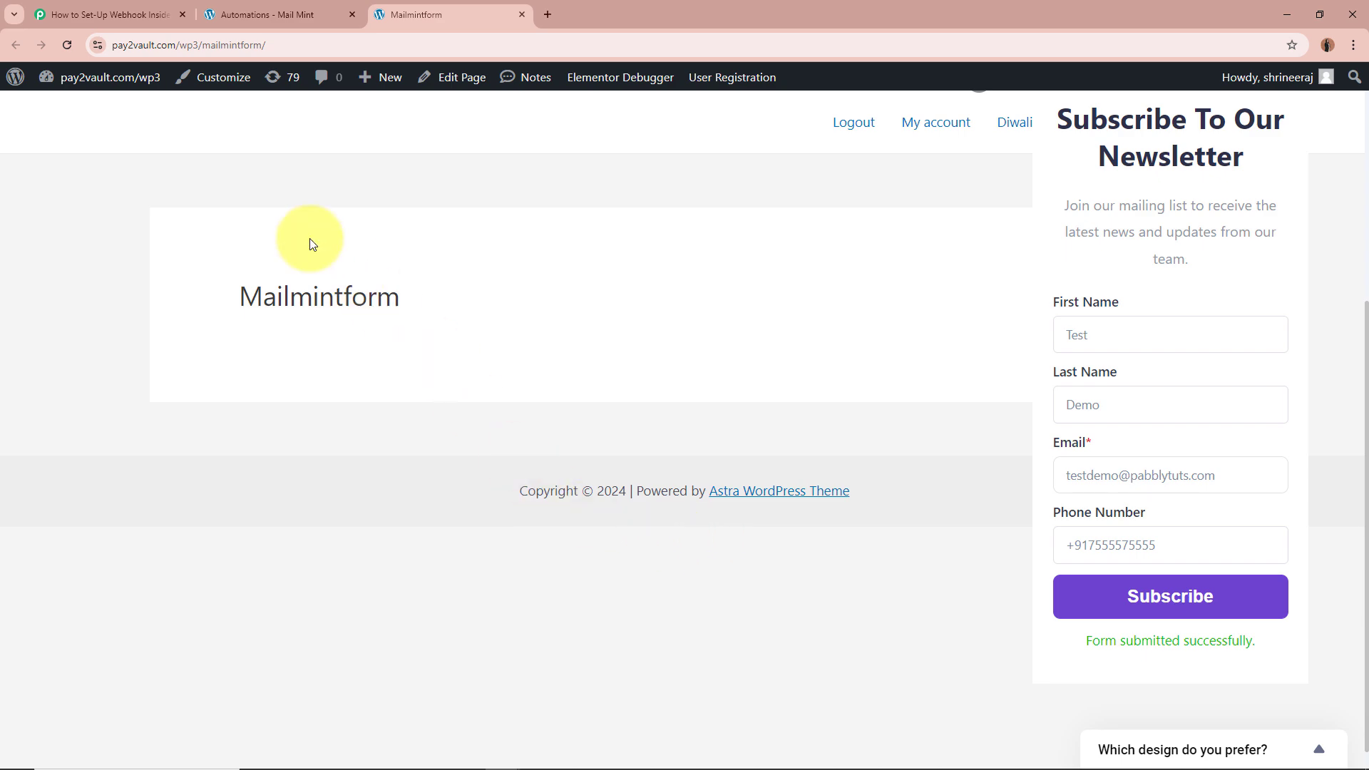
Step: Verify the captured response (first name Test, last name Demo, email), then collapse the Mail Mint trigger
click(136, 30)
scroll(205, 487, down, 10)
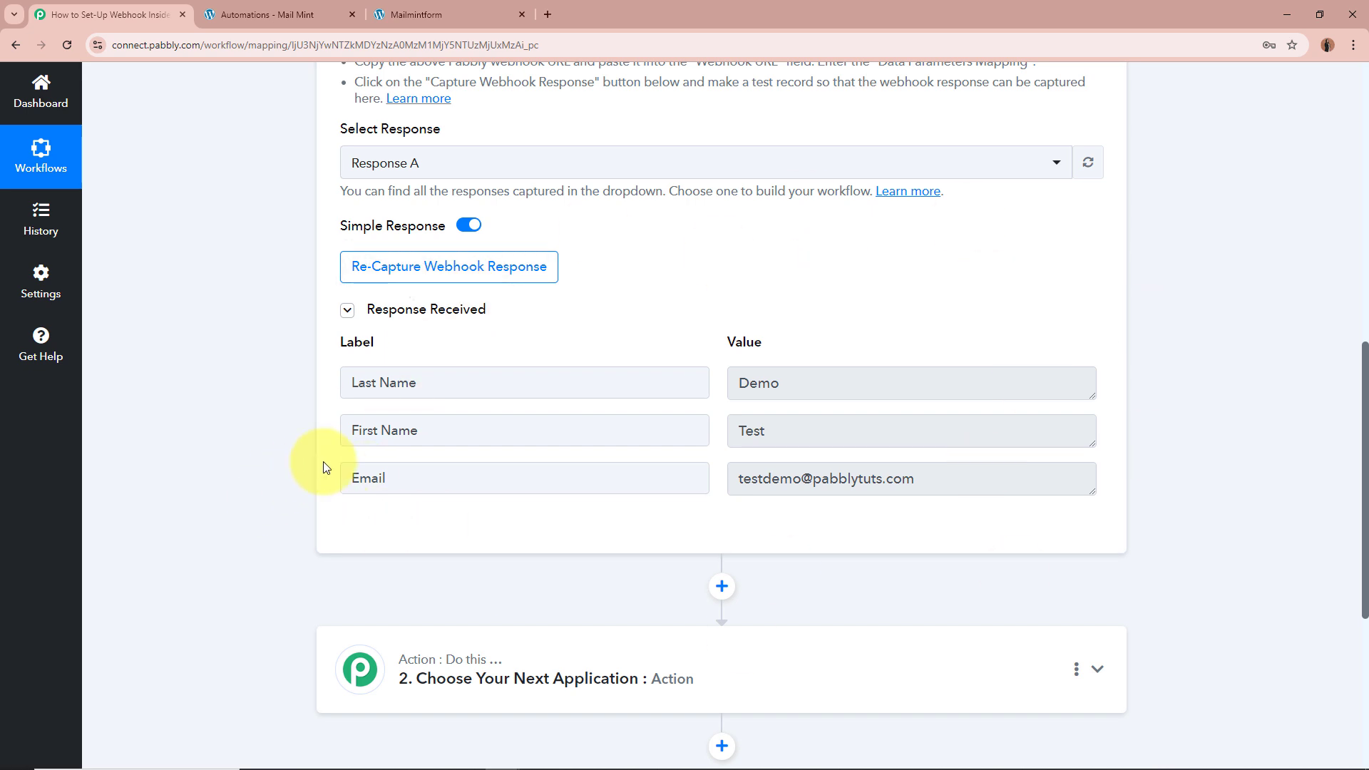
triple_click(352, 430)
triple_click(865, 429)
triple_click(399, 383)
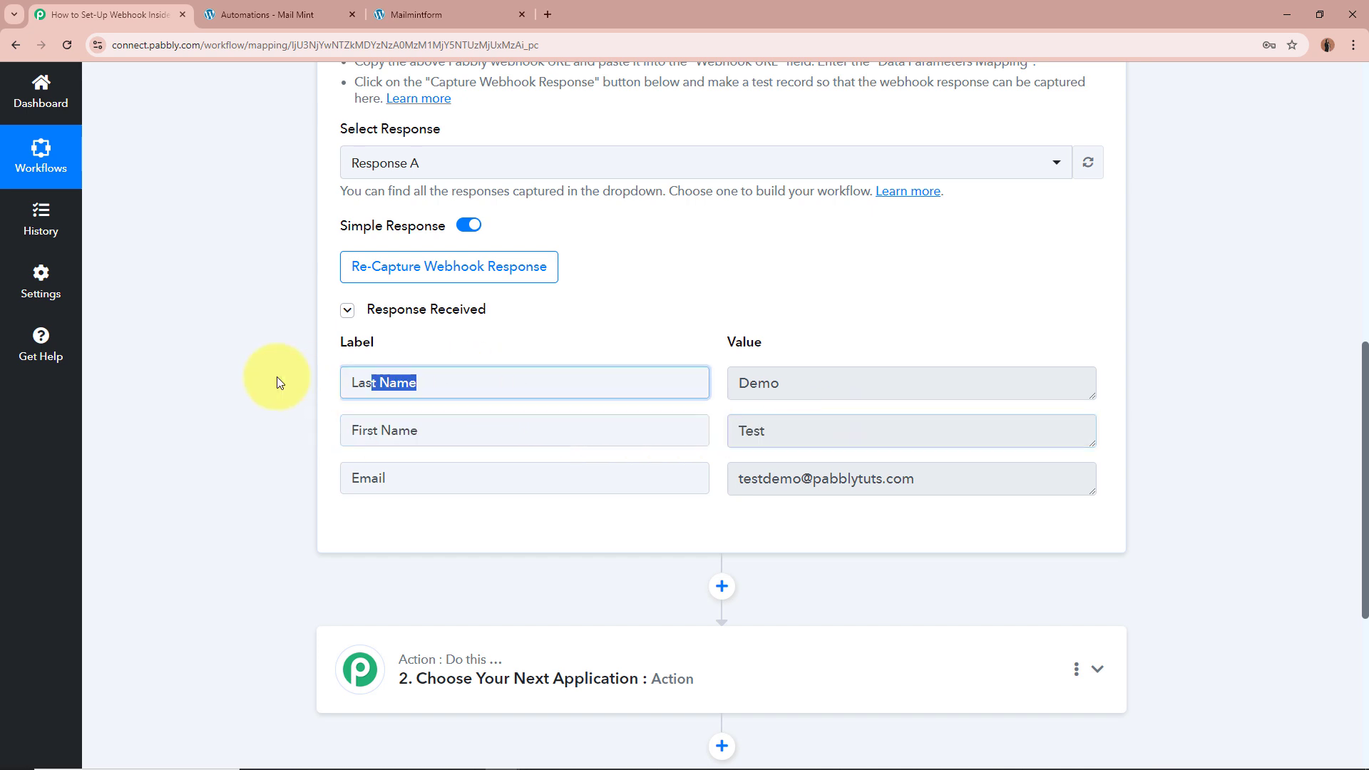
triple_click(849, 383)
triple_click(370, 477)
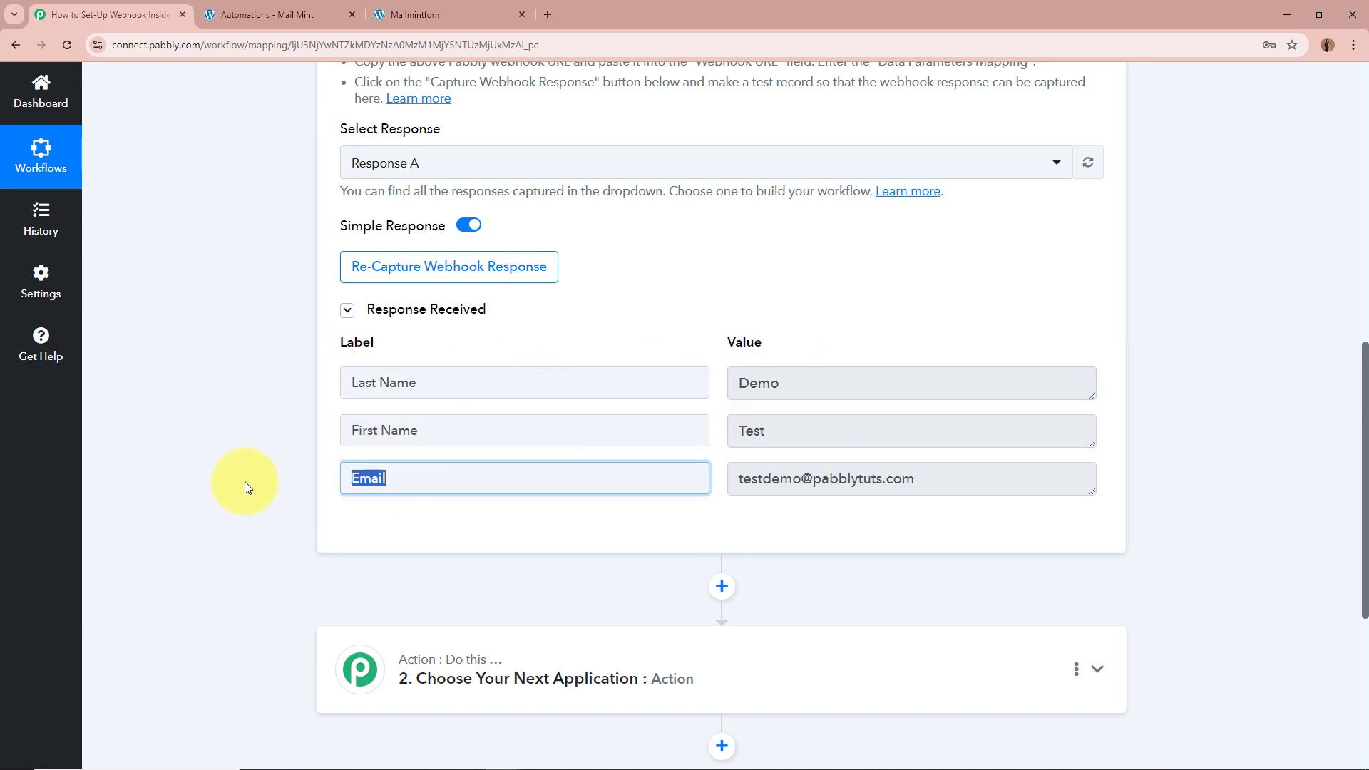
triple_click(987, 480)
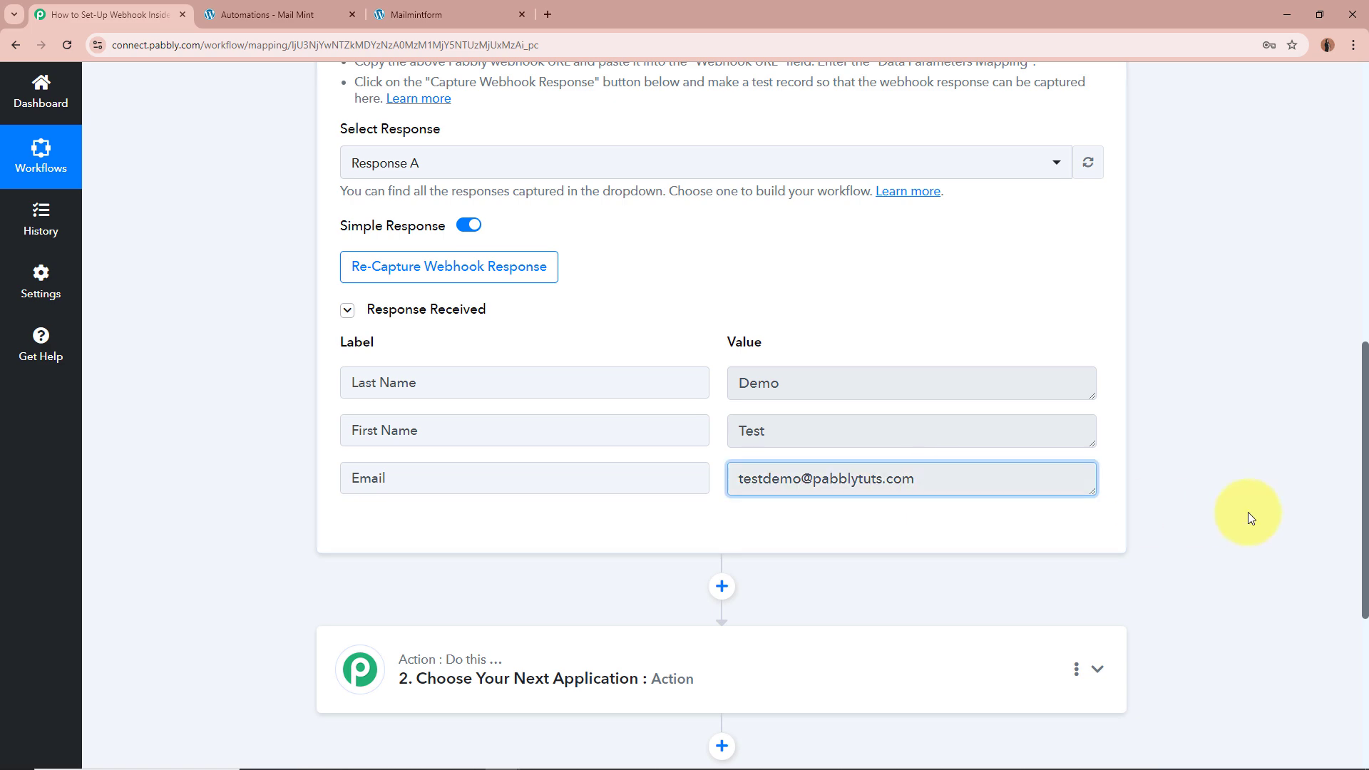
scroll(1248, 512, up, 10)
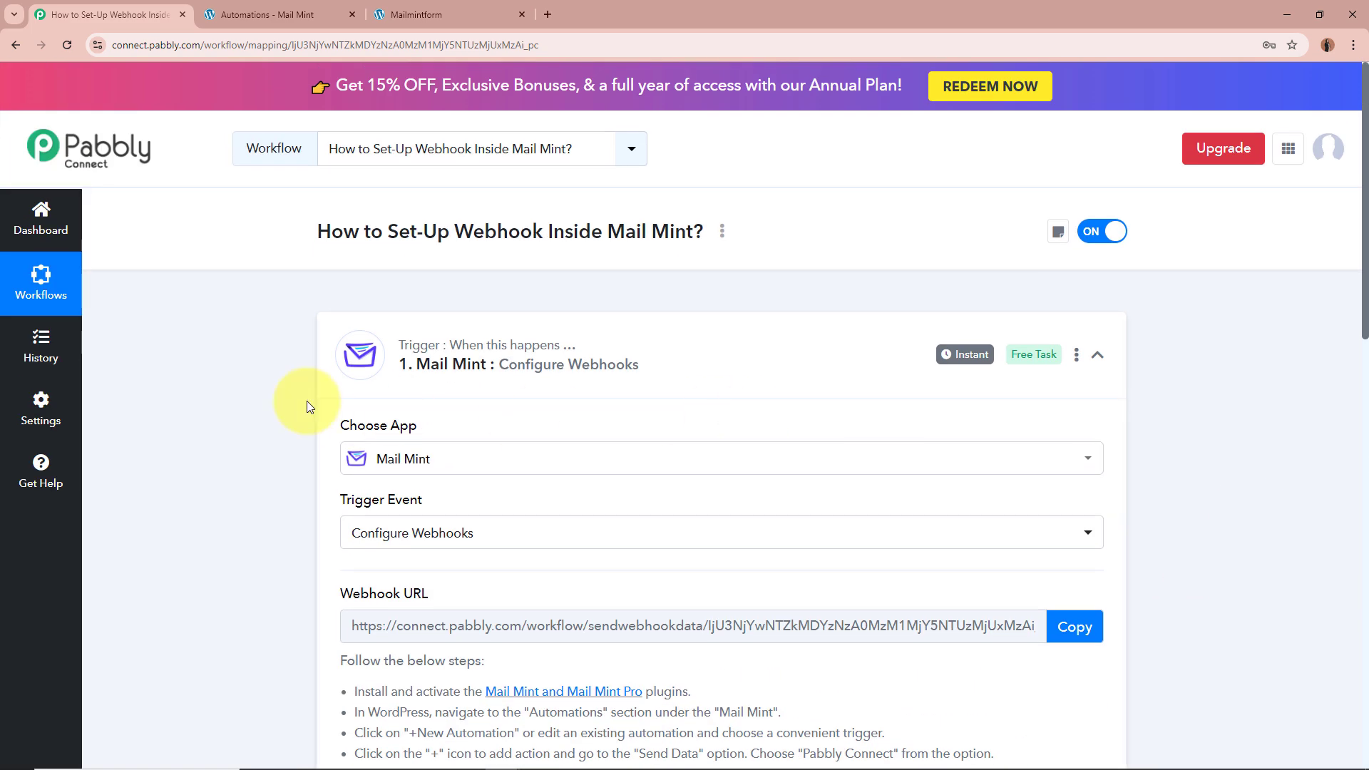
click(721, 359)
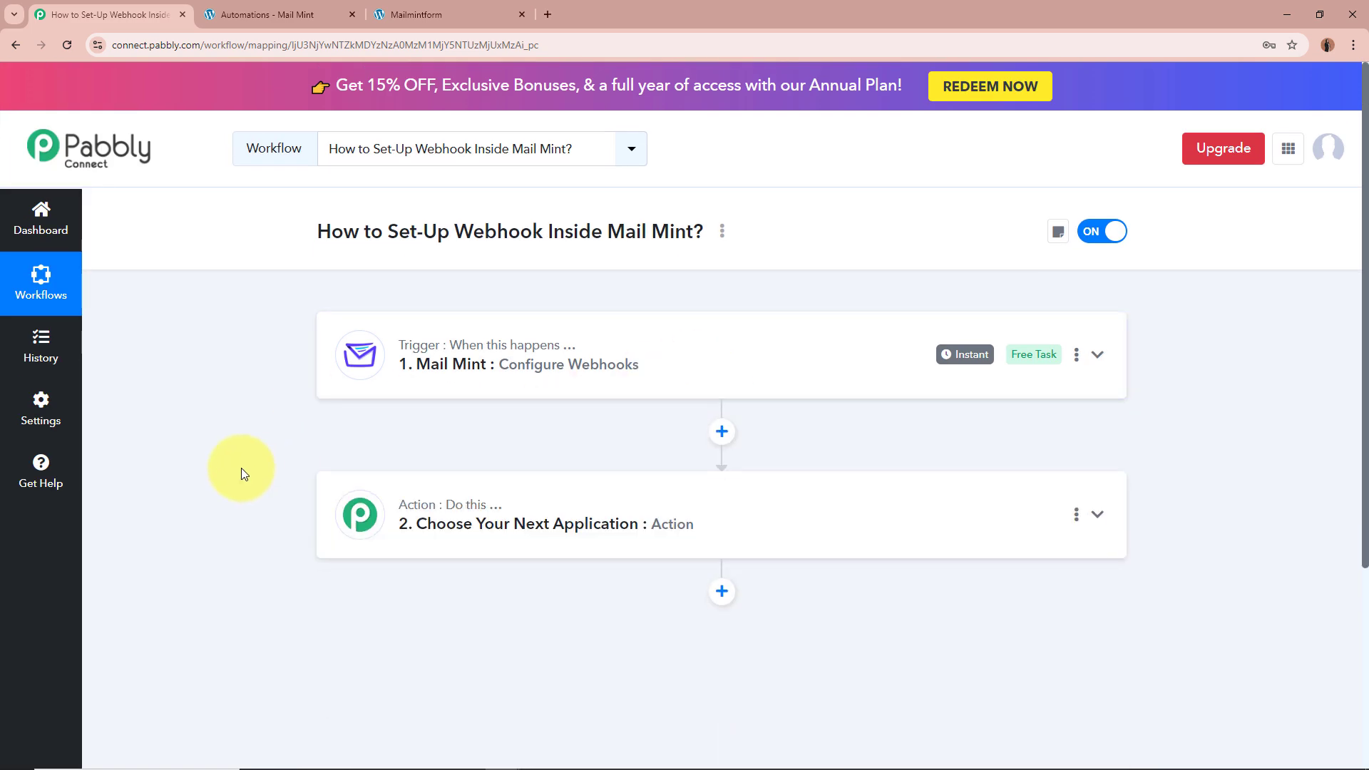